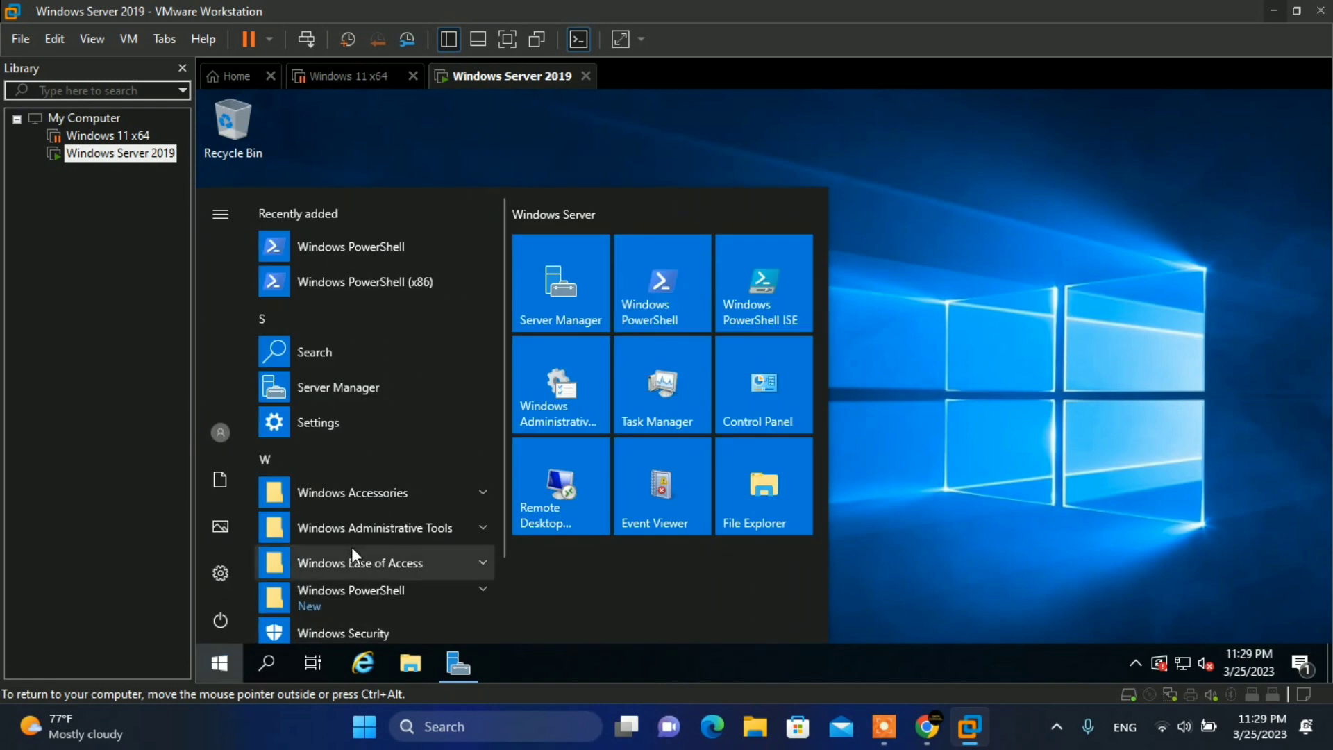
# - Open Windows Administrative Tools and enter user-a in the name fields
pyautogui.click(573, 402)
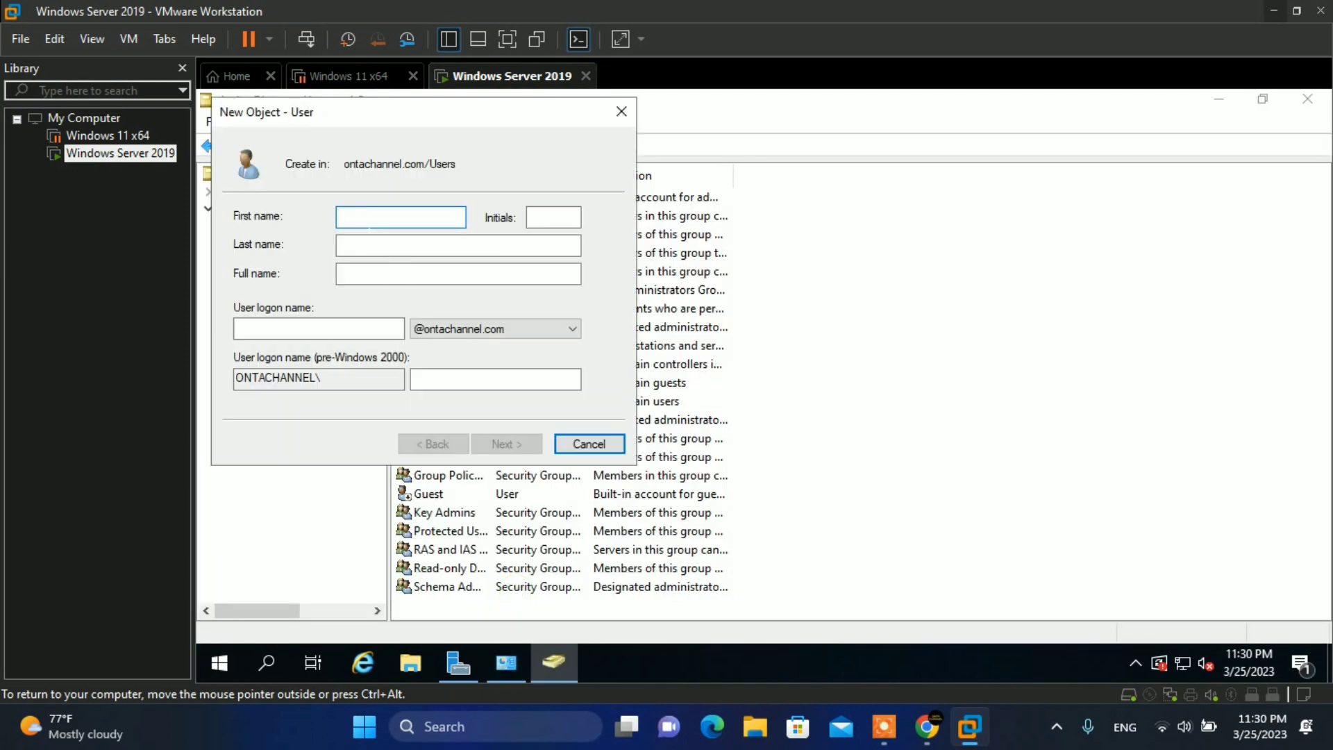
pyautogui.write('user-a')
pyautogui.press('Tab')
pyautogui.press('Tab')
pyautogui.press('Tab')
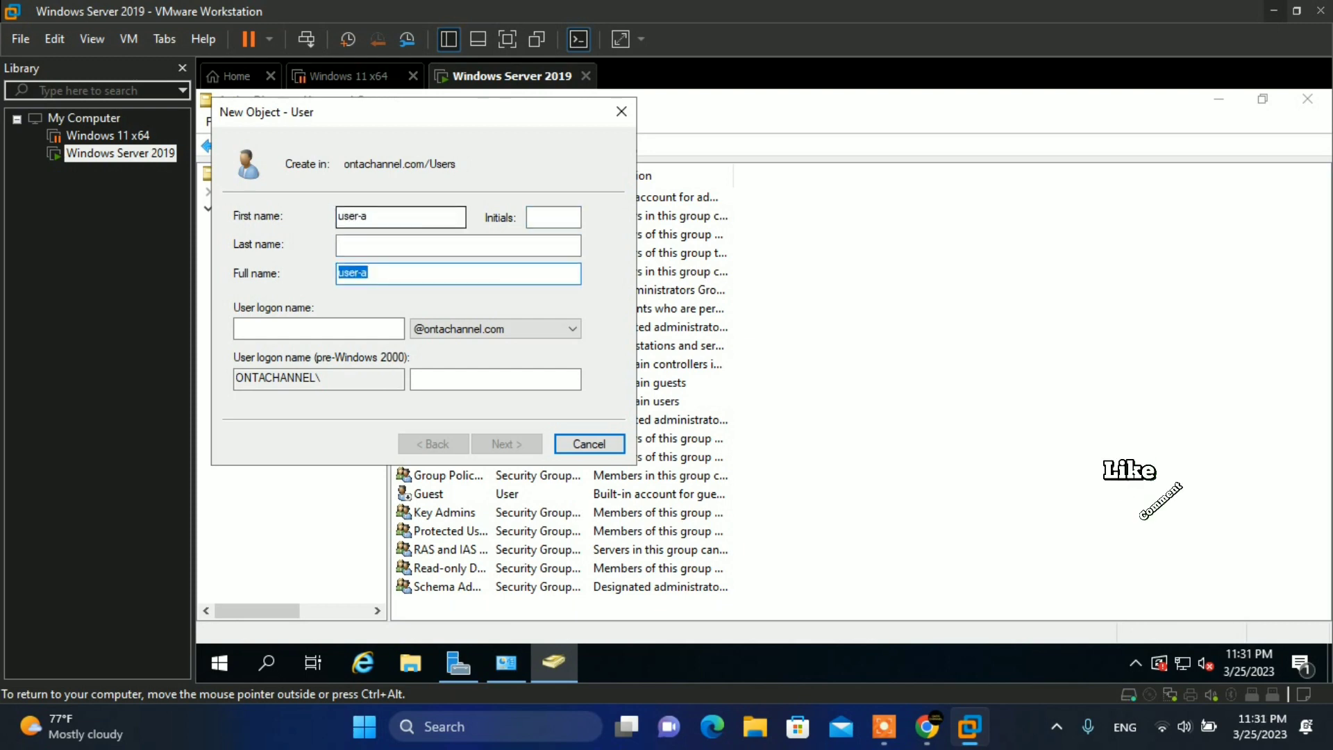
pyautogui.press('Tab')
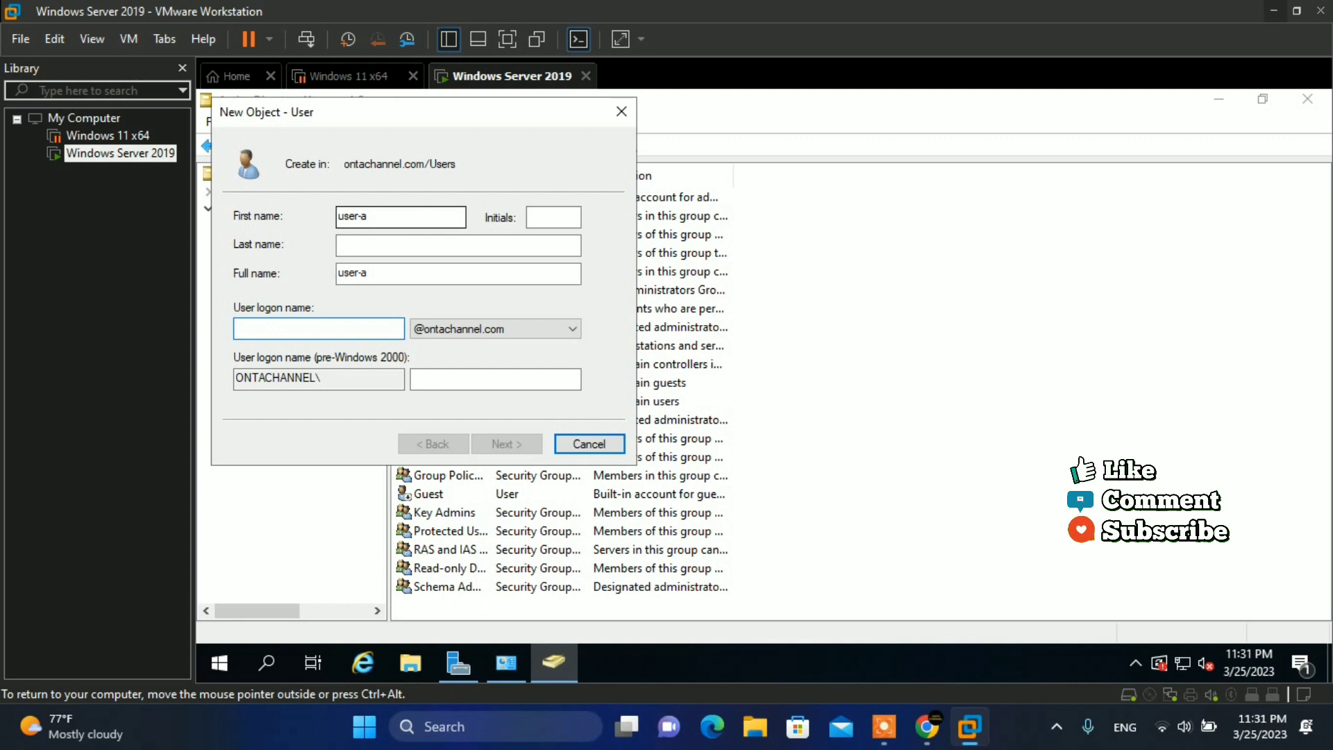
pyautogui.write('user-a')
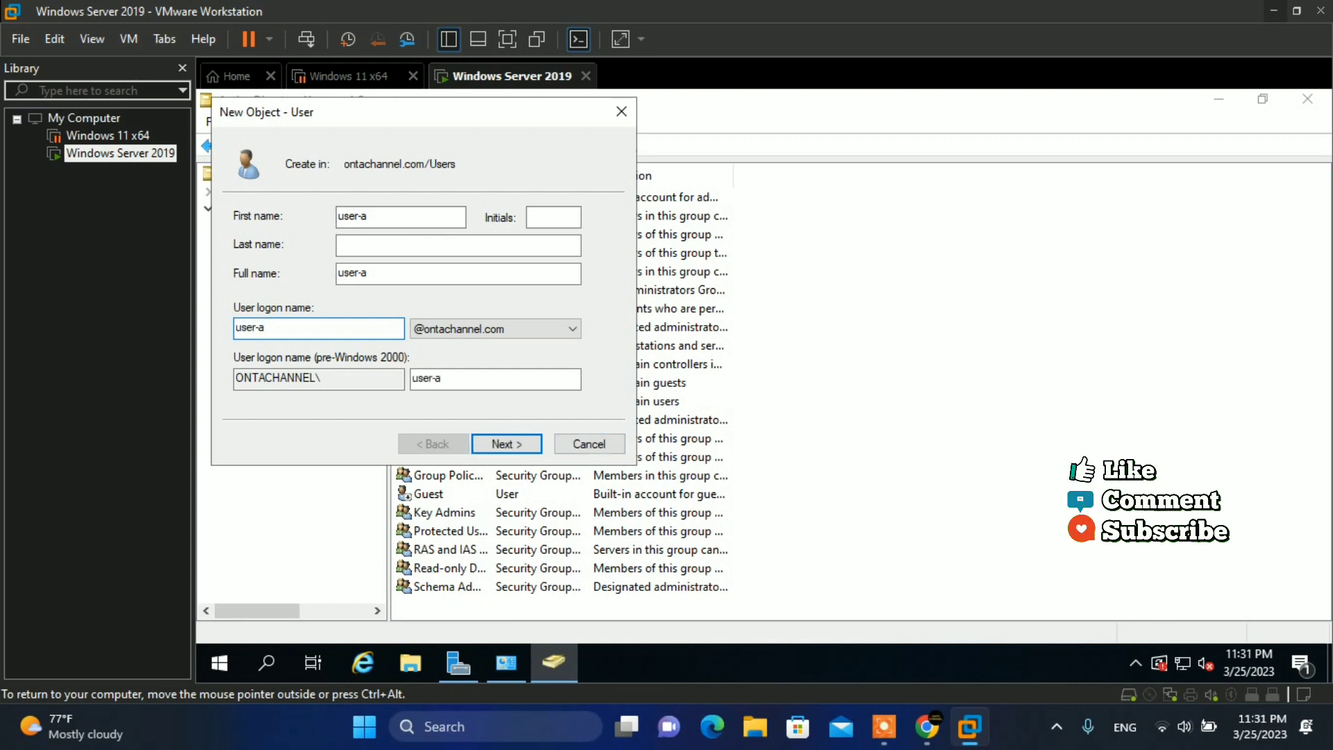
# - Advance to the password page and enter the account password and its confirmation
pyautogui.click(501, 445)
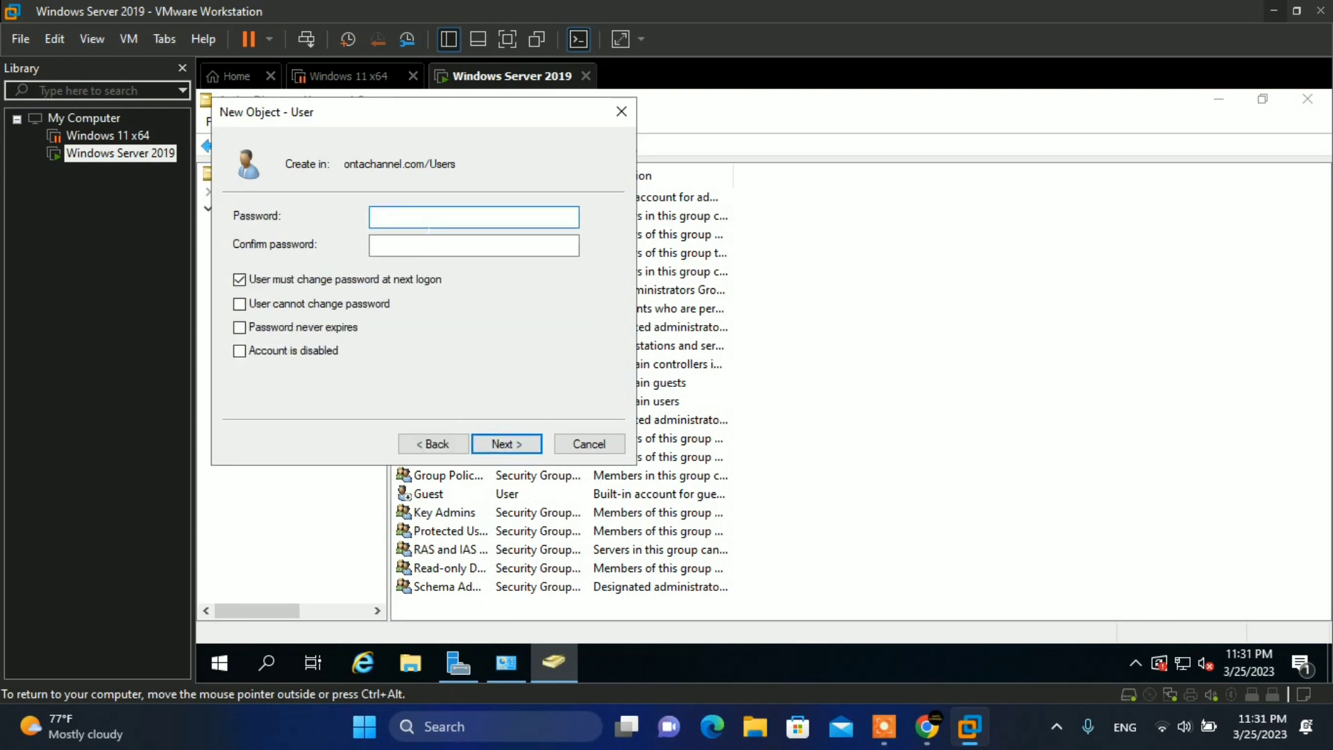
pyautogui.write('Password1')
pyautogui.press('Tab')
pyautogui.write('Password1')
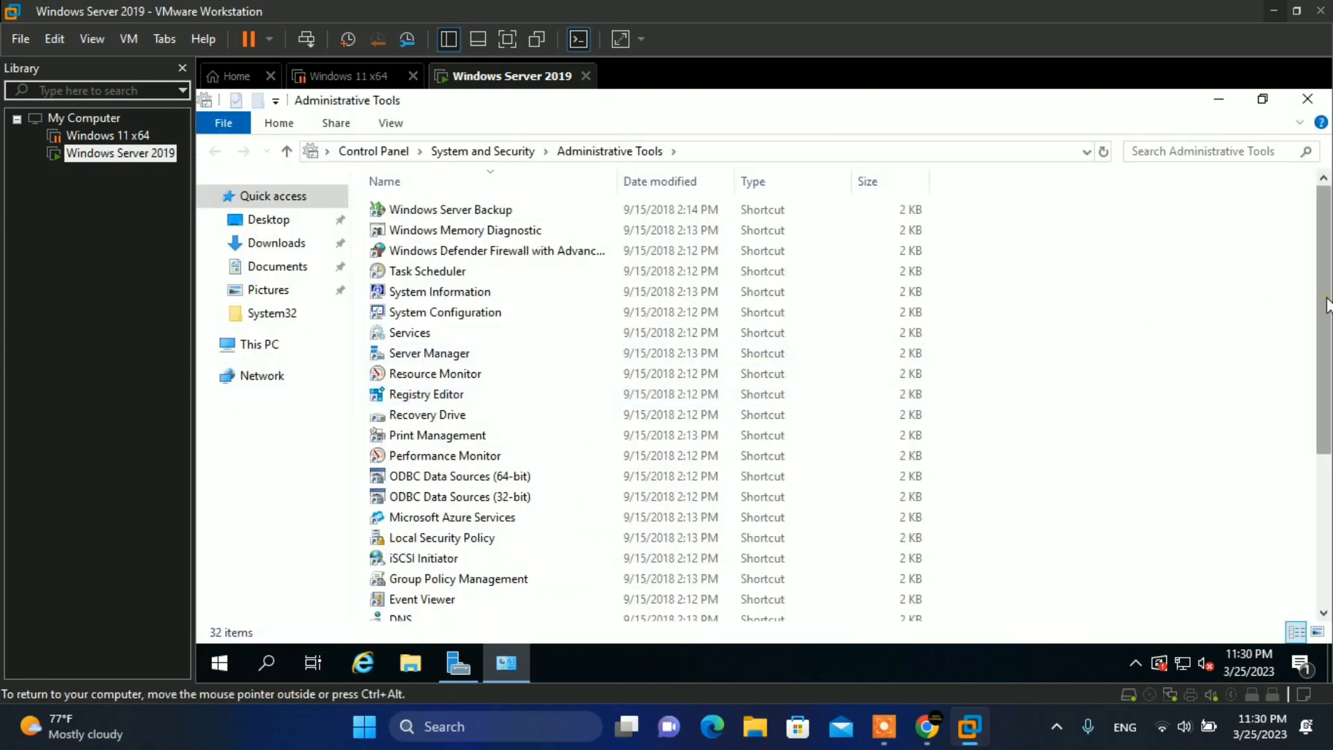
# - Scroll the Administrative Tools list and launch Active Directory Users and Computers
pyautogui.moveTo(1326, 306); pyautogui.dragTo(1328, 415)
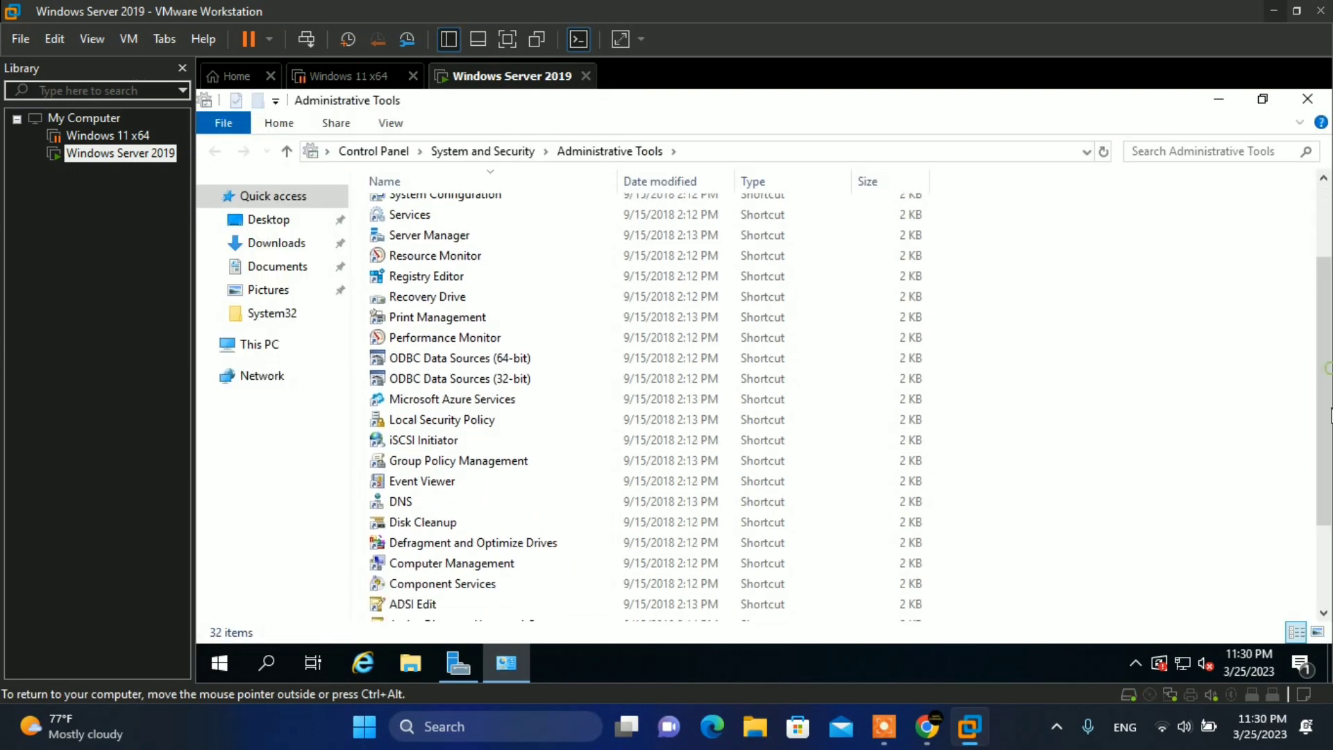
pyautogui.scroll(-2, 1328, 463)
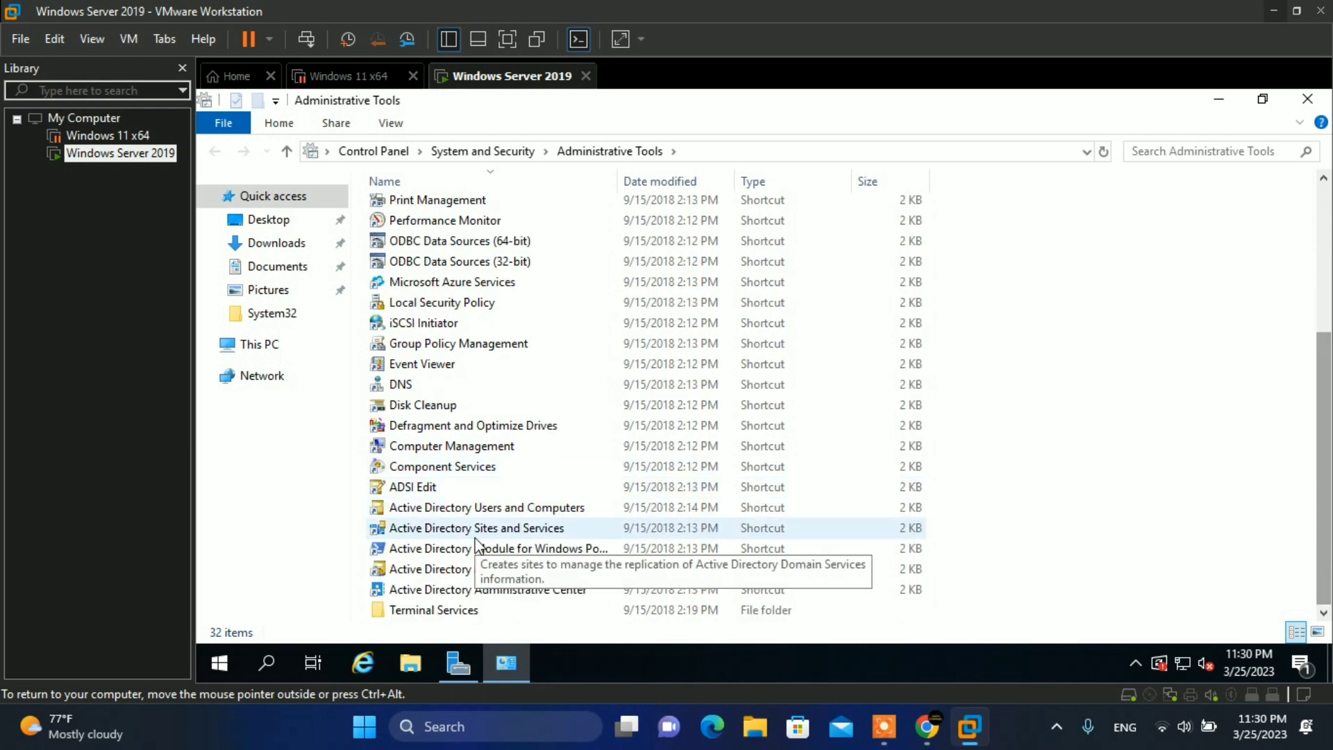
pyautogui.click(517, 514)
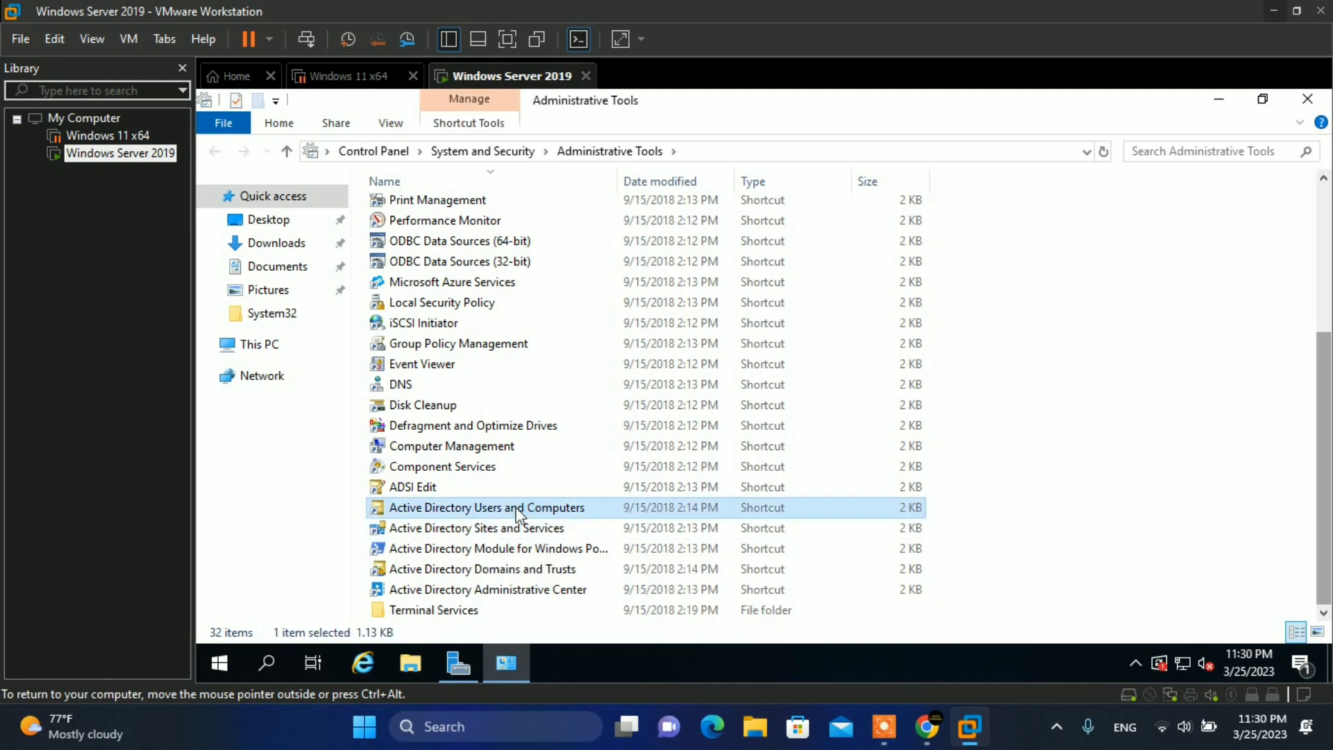
pyautogui.doubleClick(517, 514)
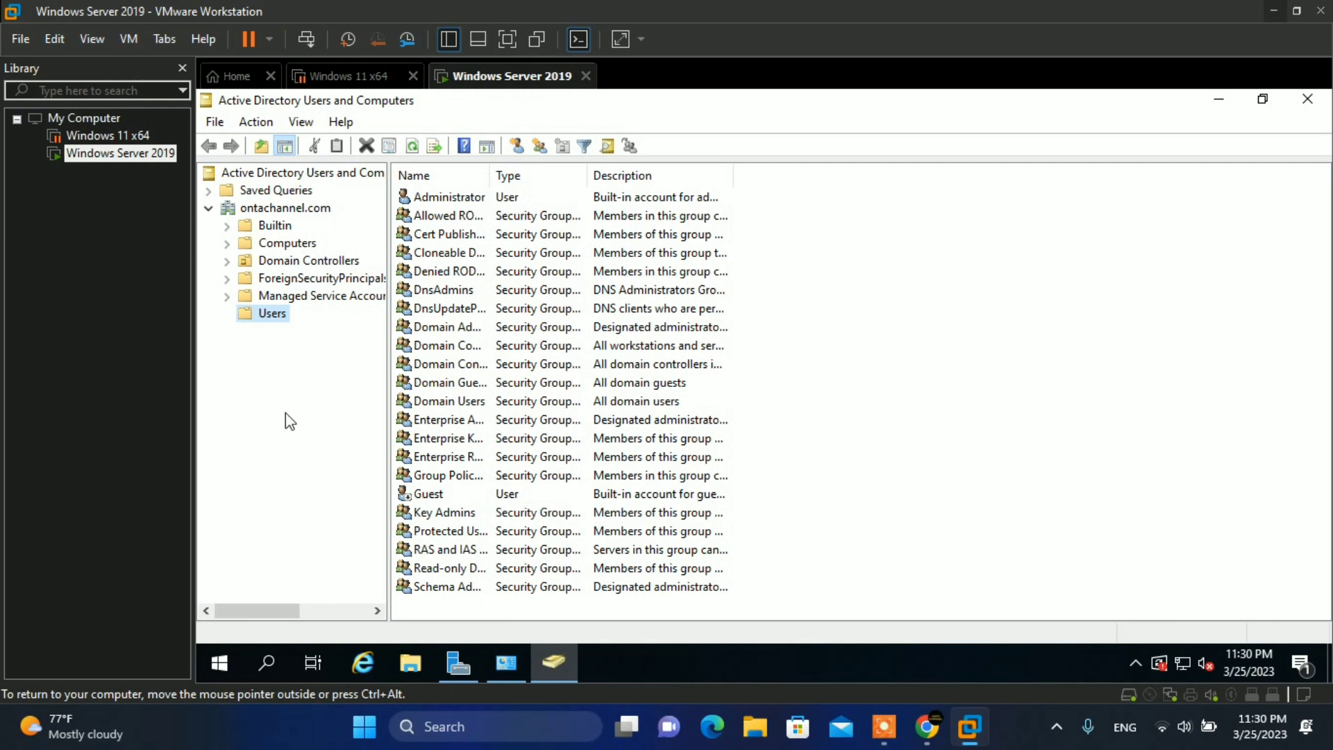
# - Expand ontachannel.com and choose New > User on the Users container
pyautogui.click(273, 209)
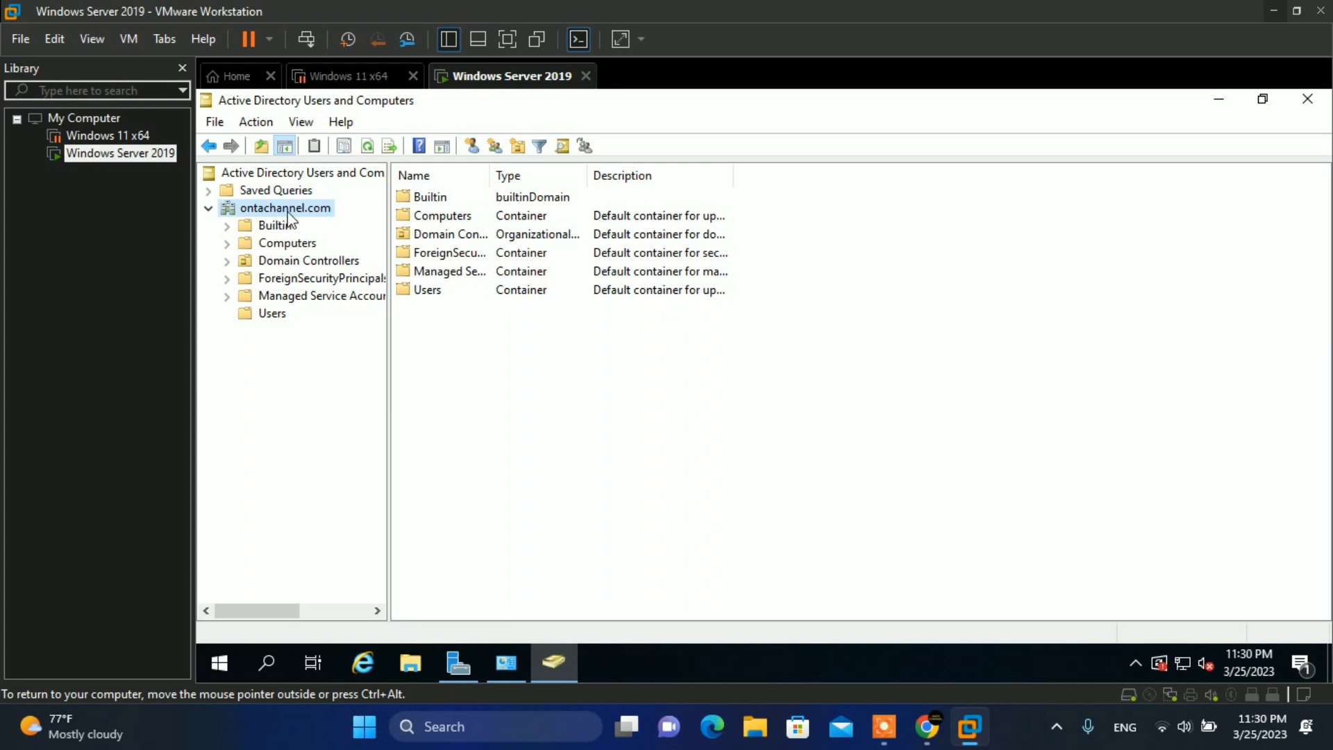
pyautogui.click(268, 315)
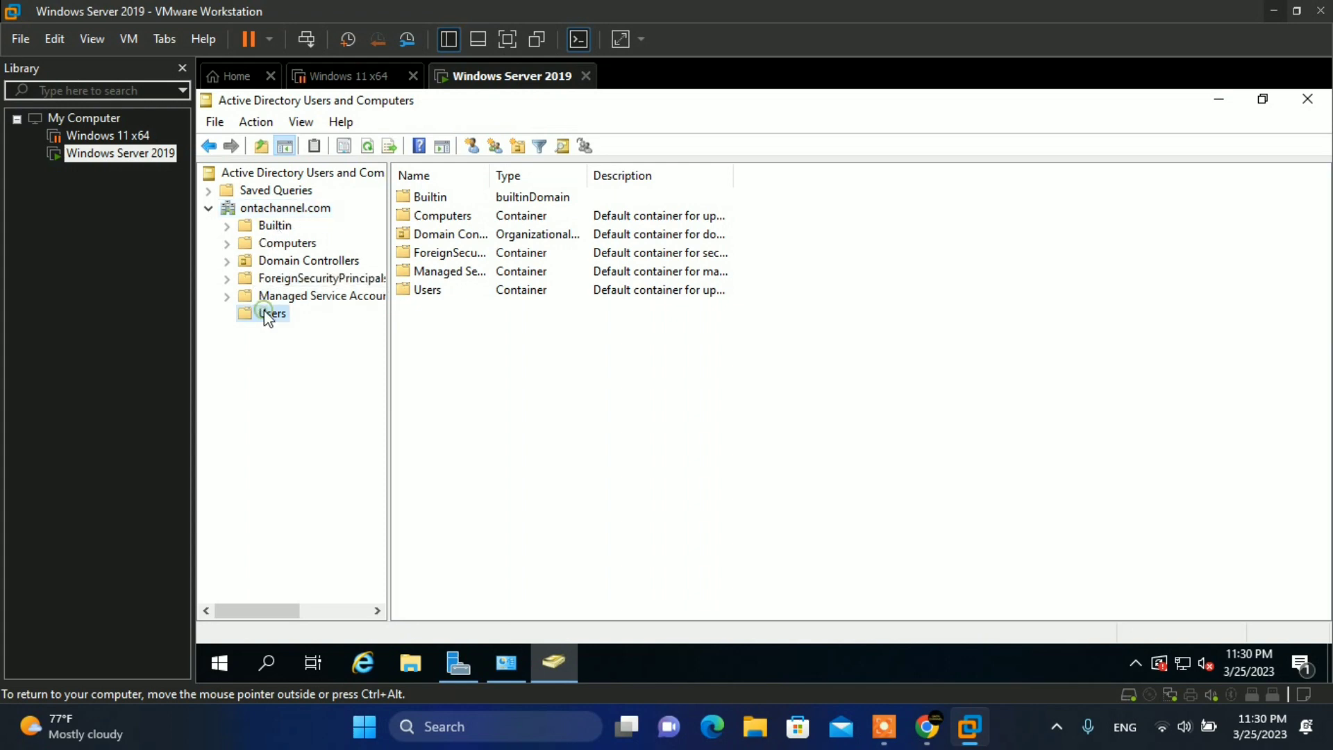
pyautogui.rightClick(264, 313)
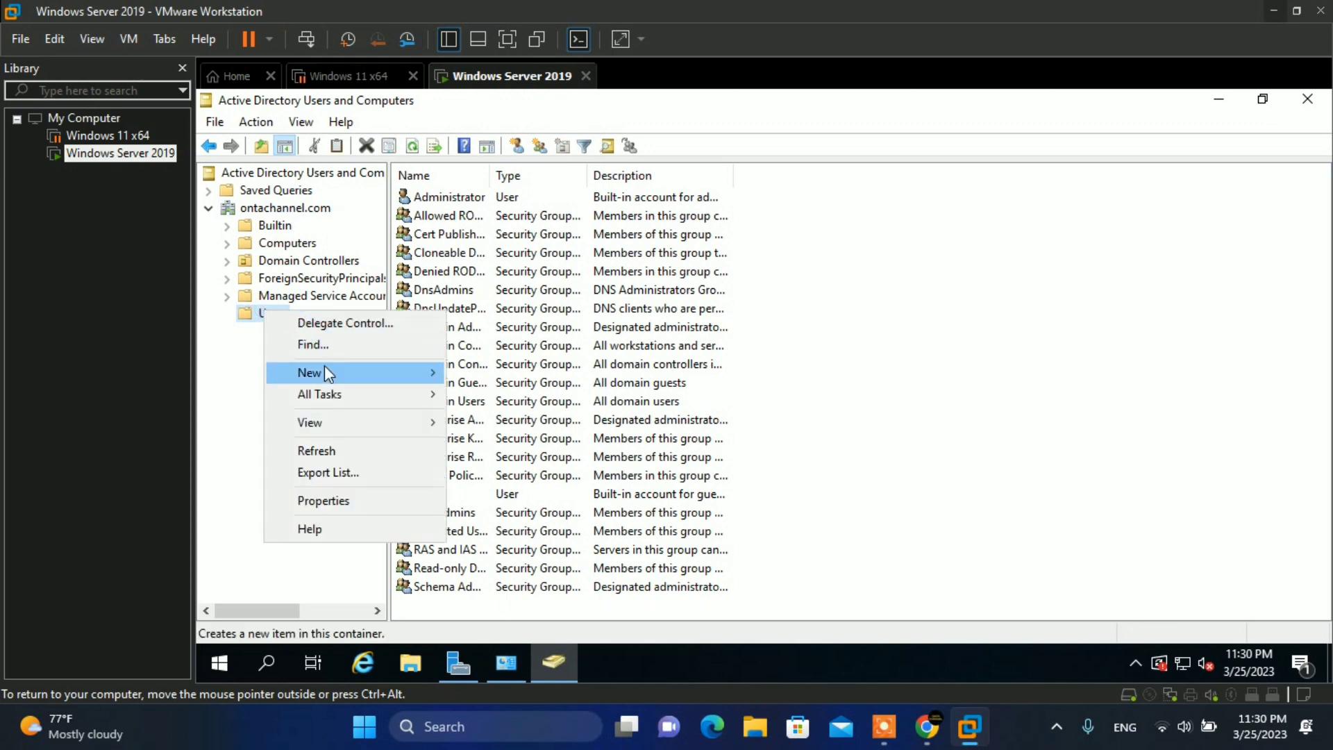
pyautogui.moveTo(323, 368)
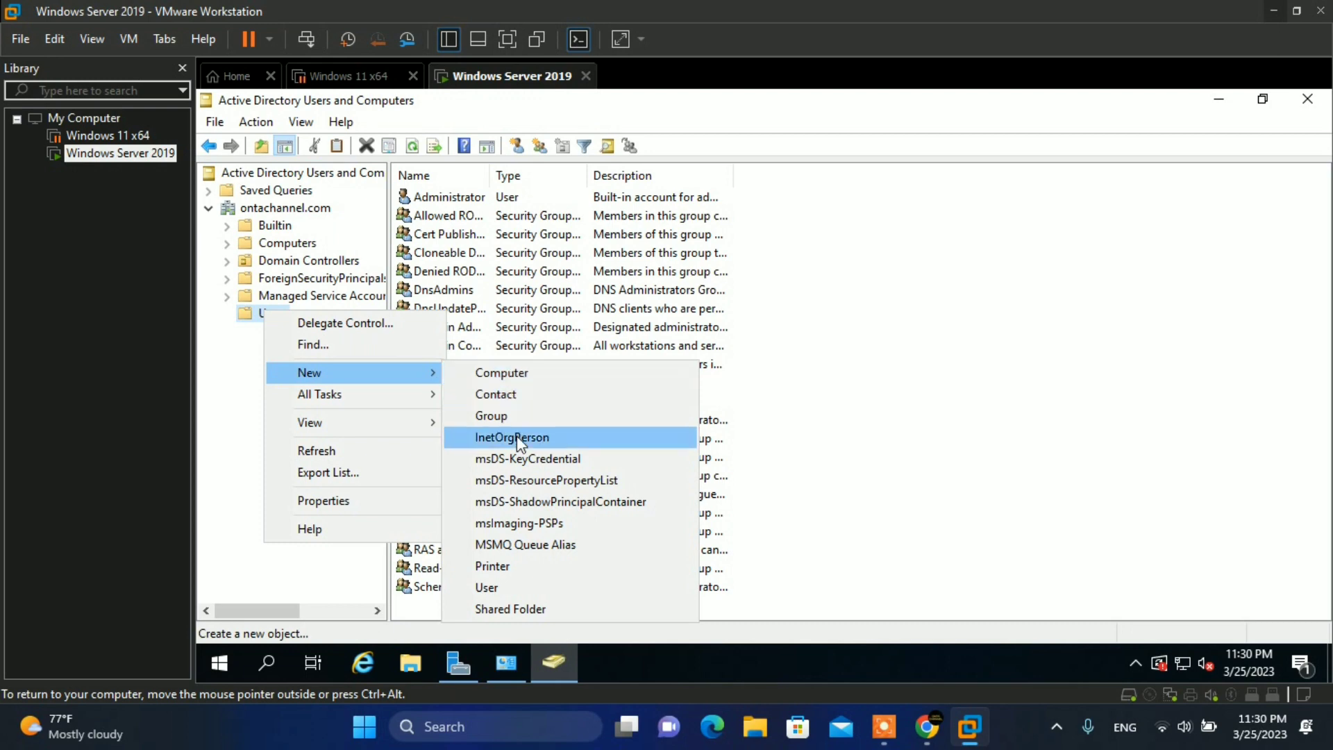
pyautogui.click(516, 590)
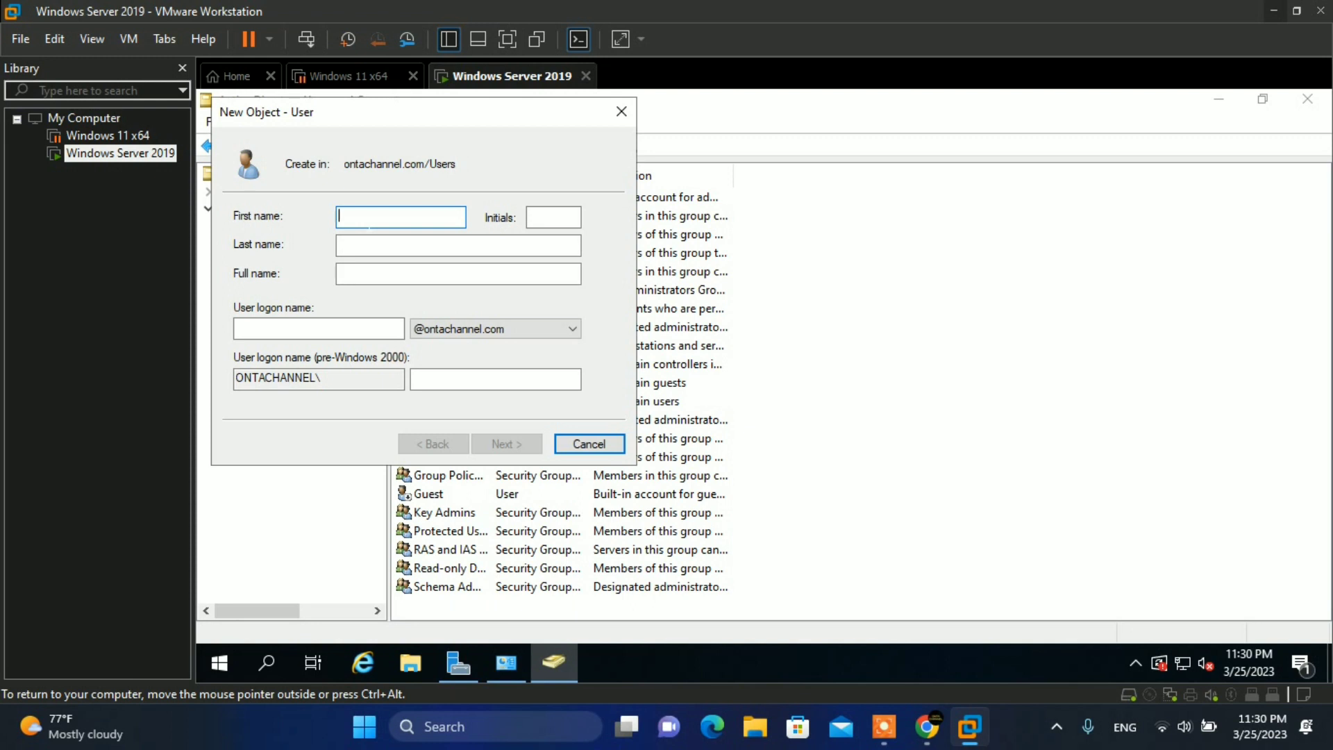
# - Enter user-a as first name and user logon name, then continue to the password page
pyautogui.write('user')
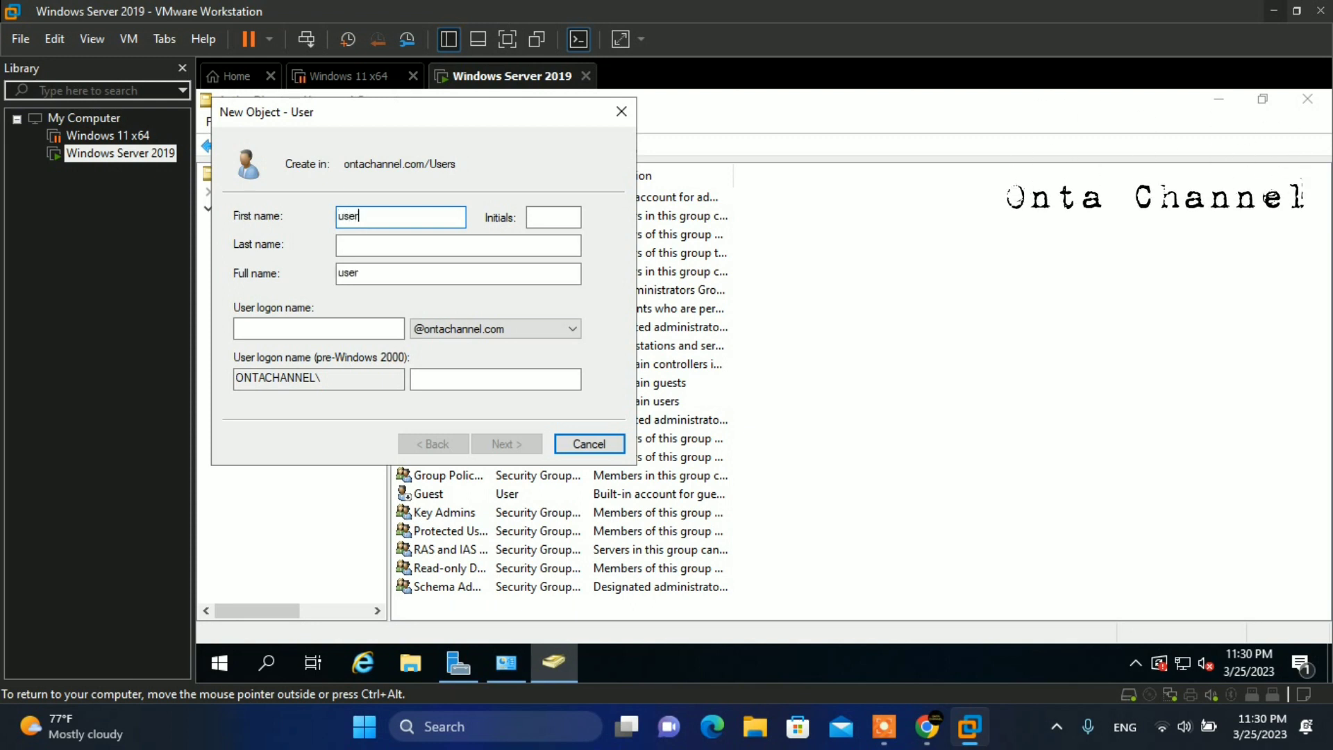
pyautogui.write('-a')
pyautogui.press('Tab')
pyautogui.press('Tab')
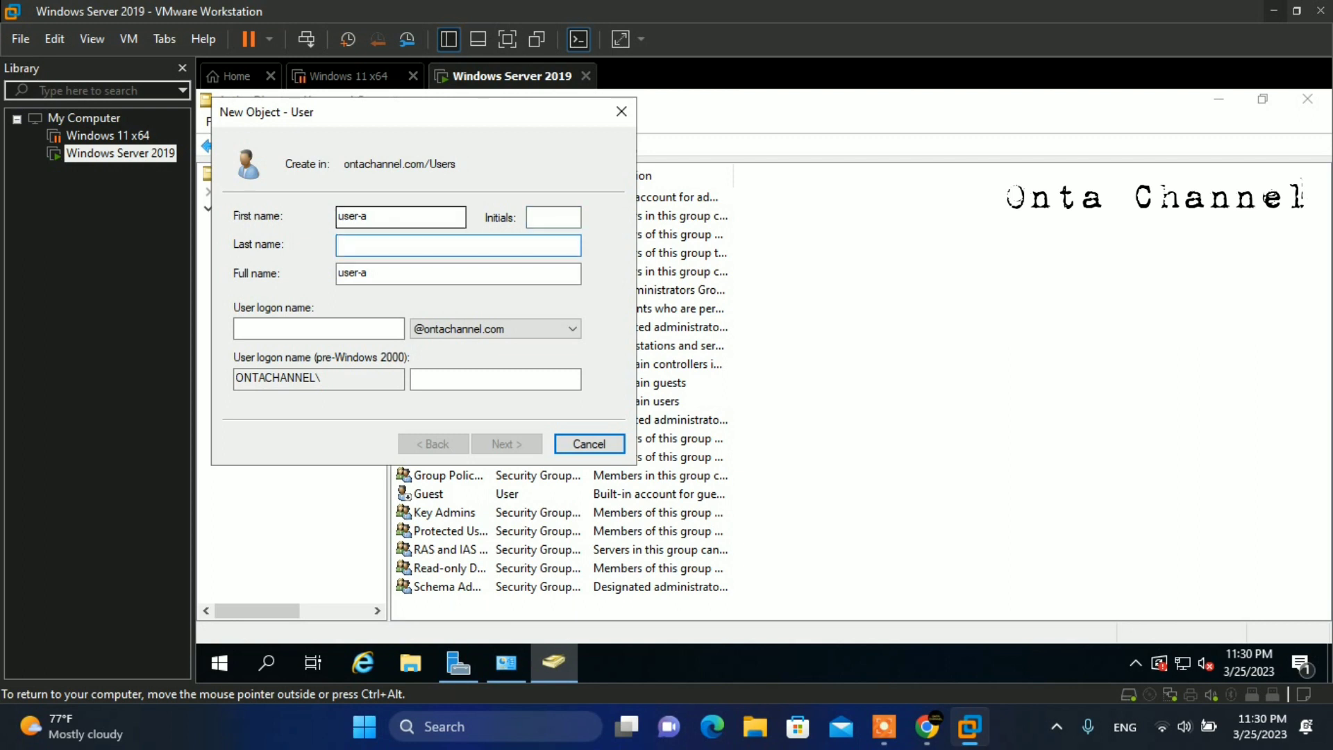
pyautogui.press('Tab')
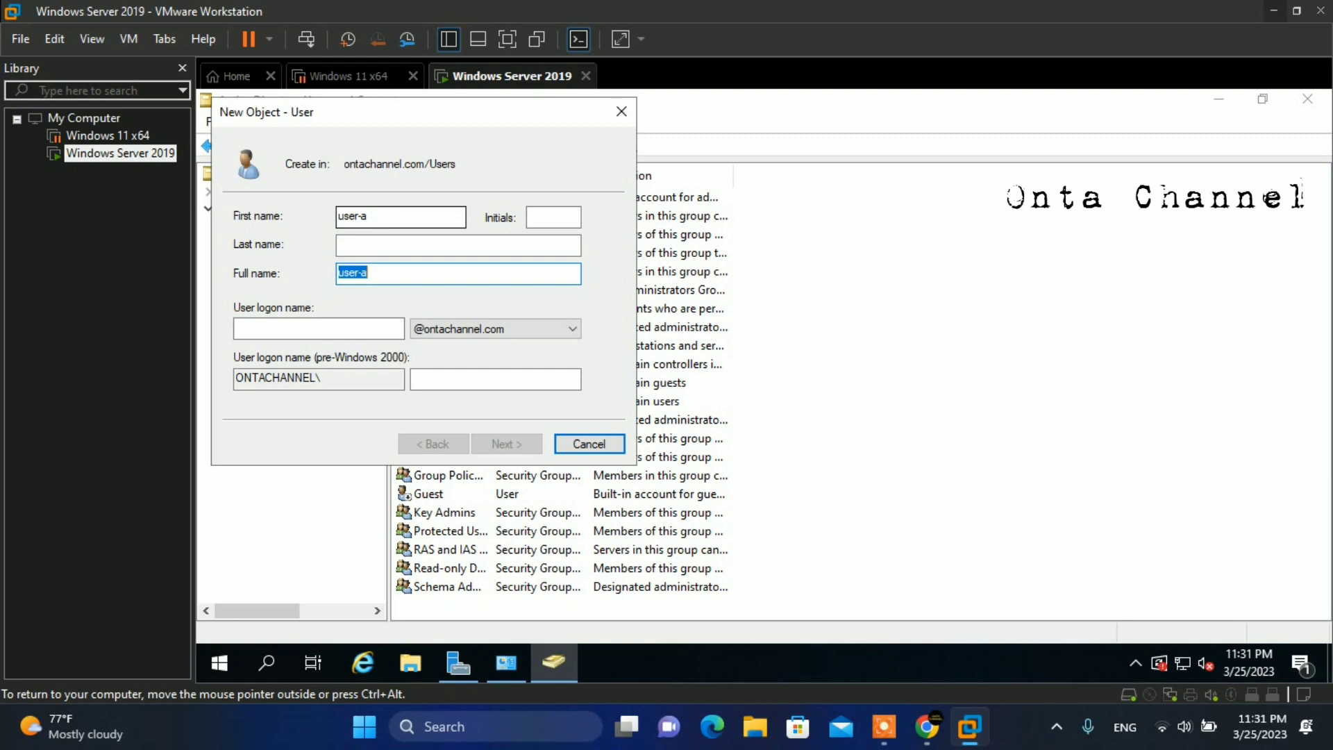
pyautogui.press('Tab')
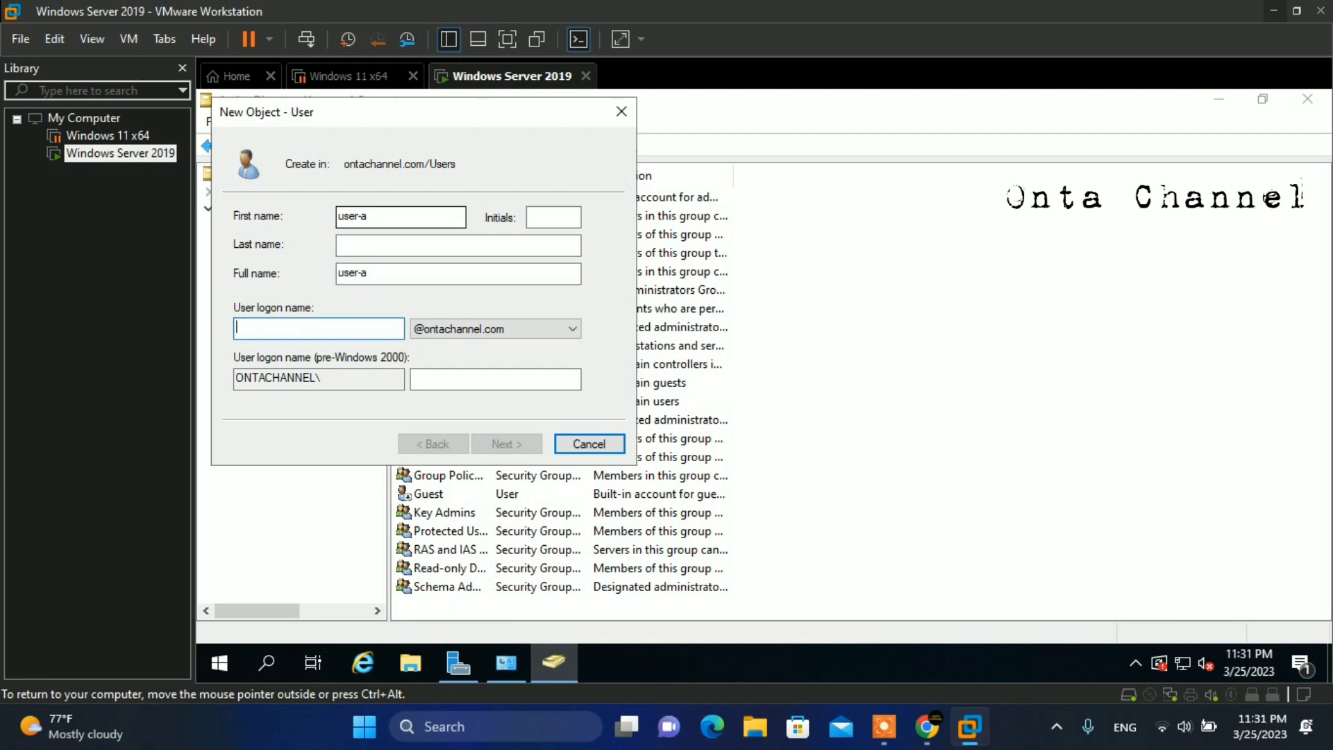
pyautogui.write('user-a')
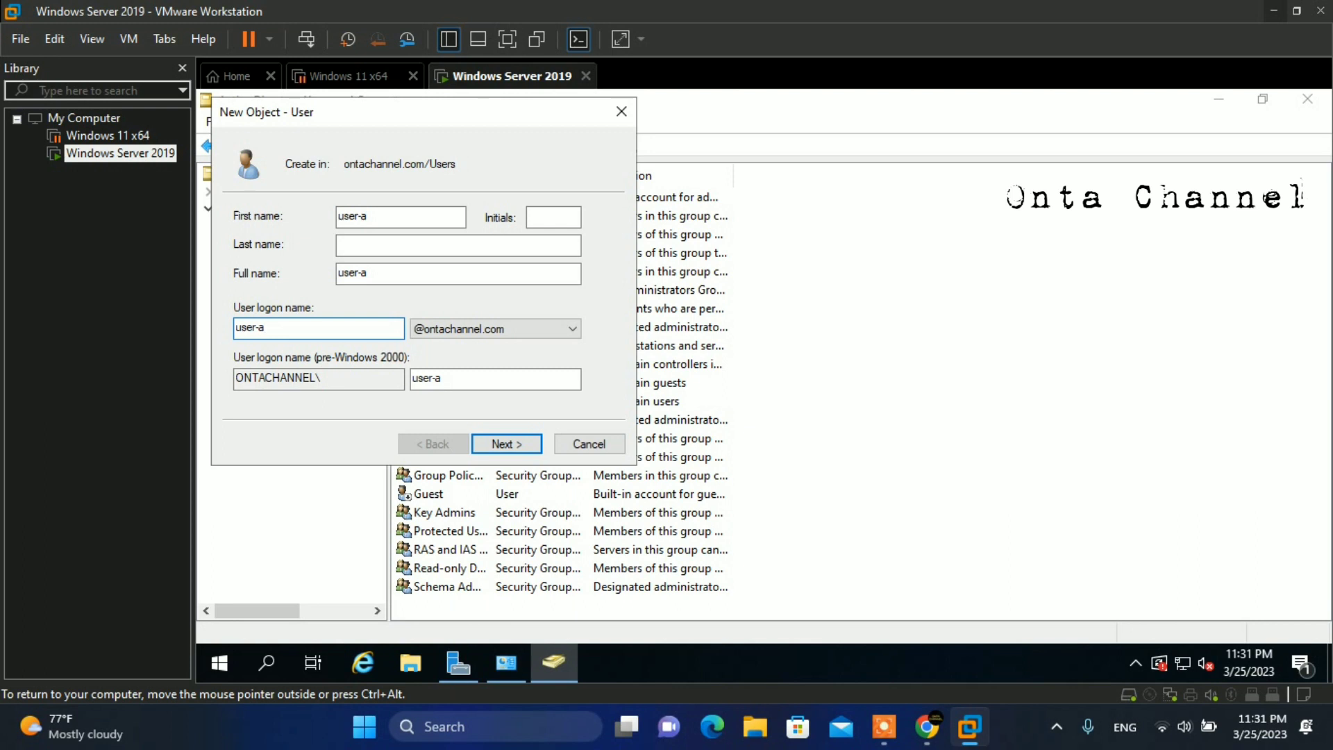
pyautogui.click(500, 445)
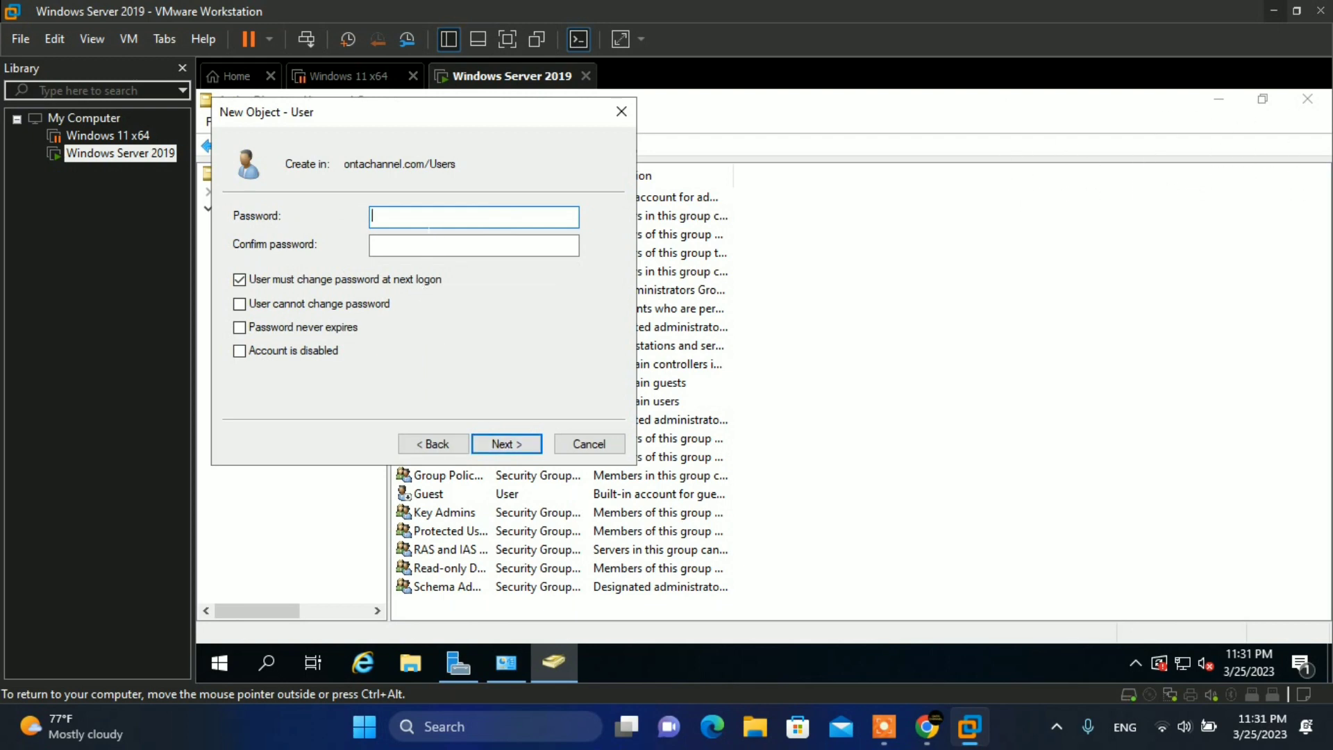
# - Enter and confirm a password, clear 'must change password at next logon', and finish creating user-a
pyautogui.write('P@ssw0rd1')
pyautogui.click(473, 245)
pyautogui.write('Passw0rd')
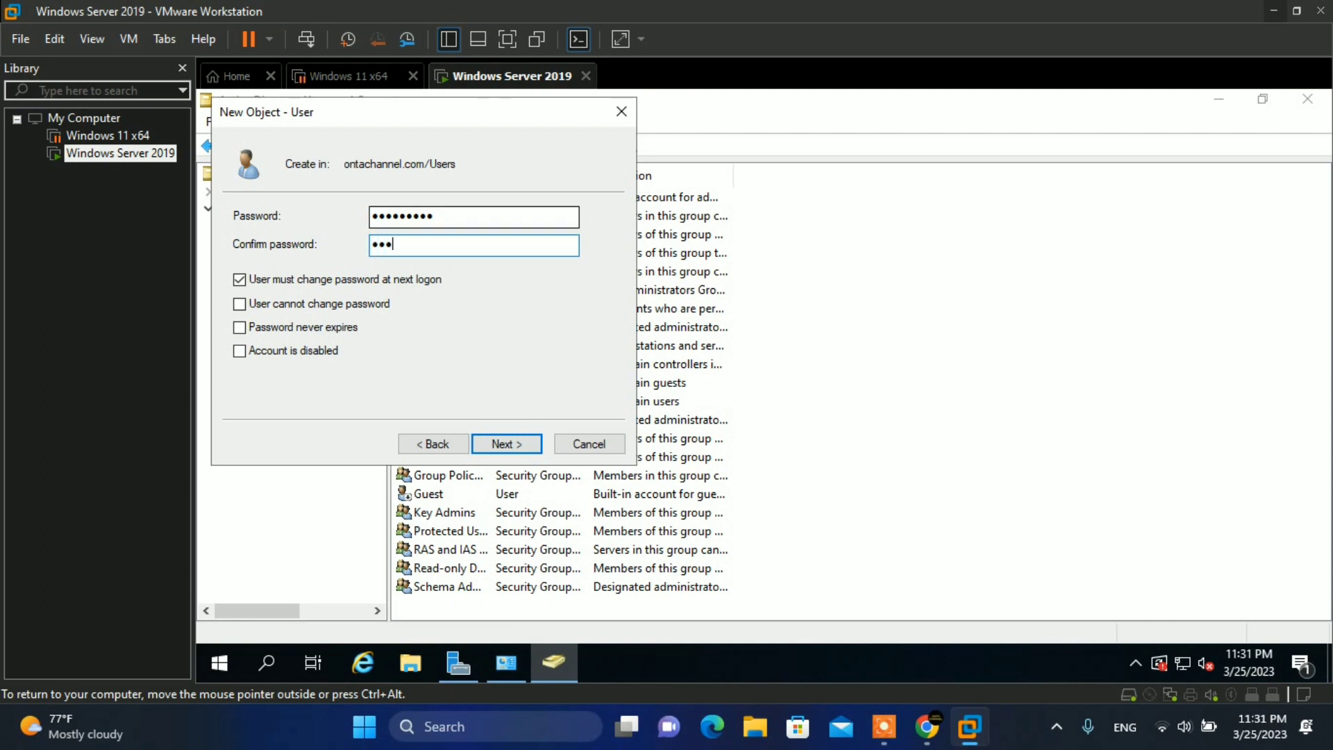
pyautogui.write('1')
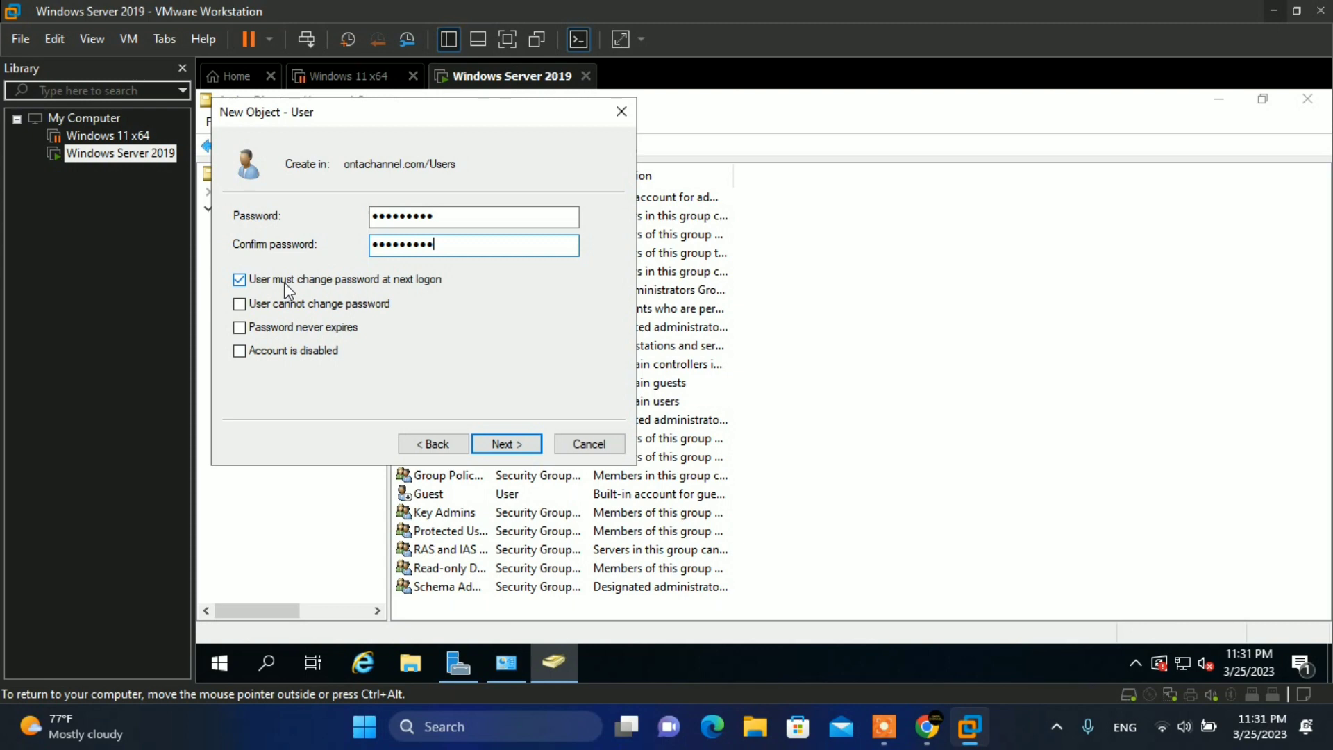
pyautogui.click(287, 290)
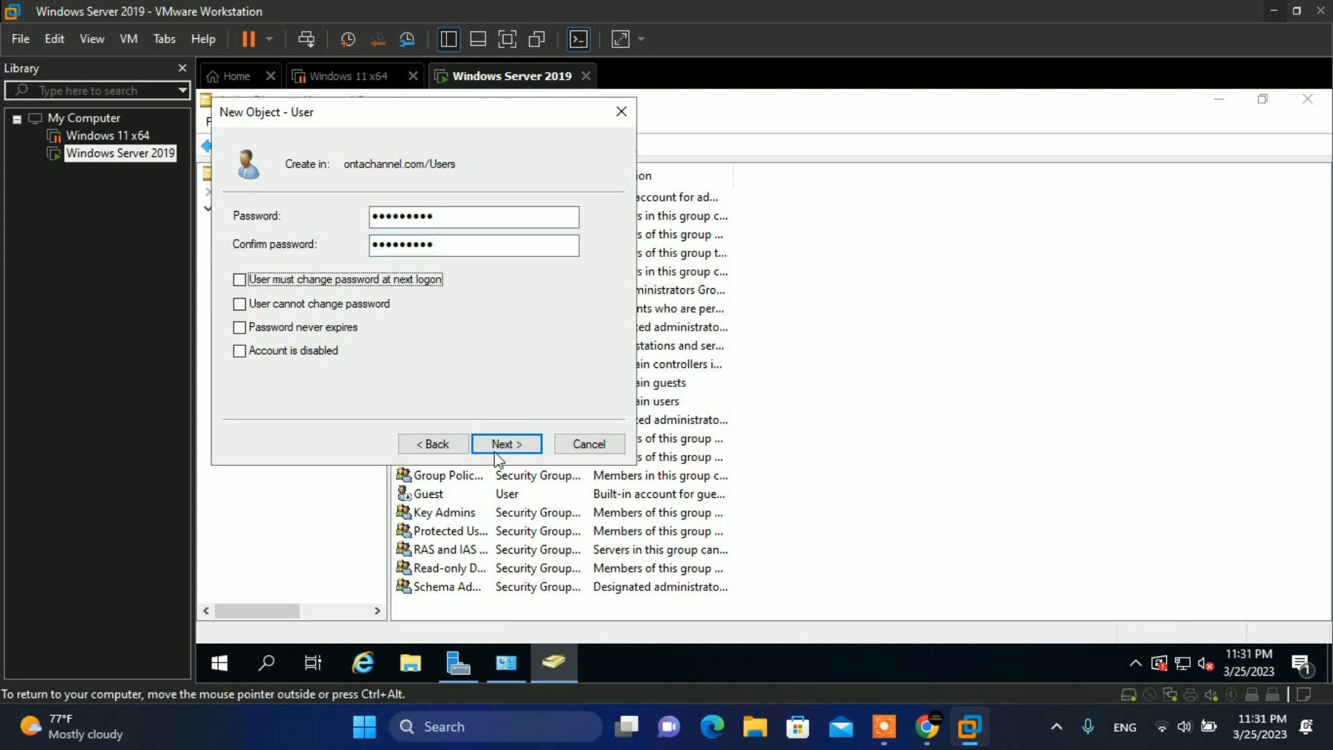
pyautogui.click(517, 443)
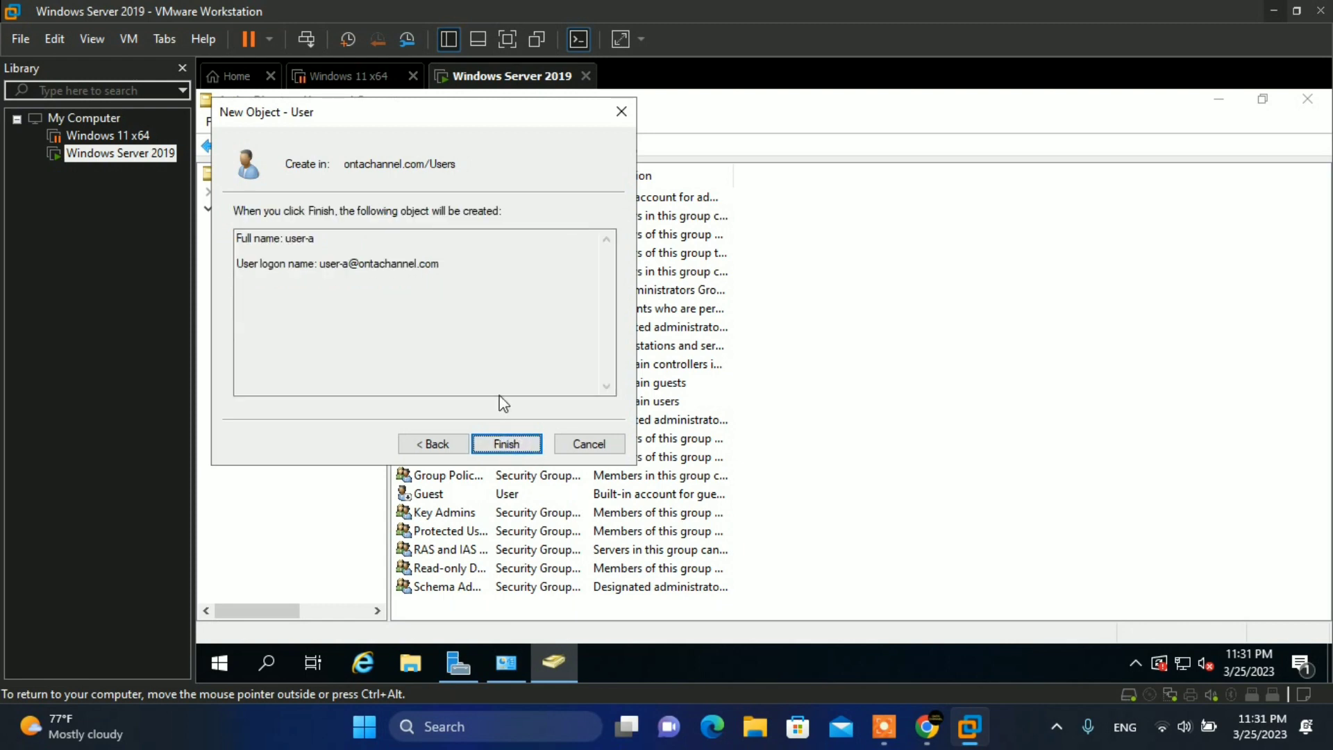
pyautogui.click(522, 448)
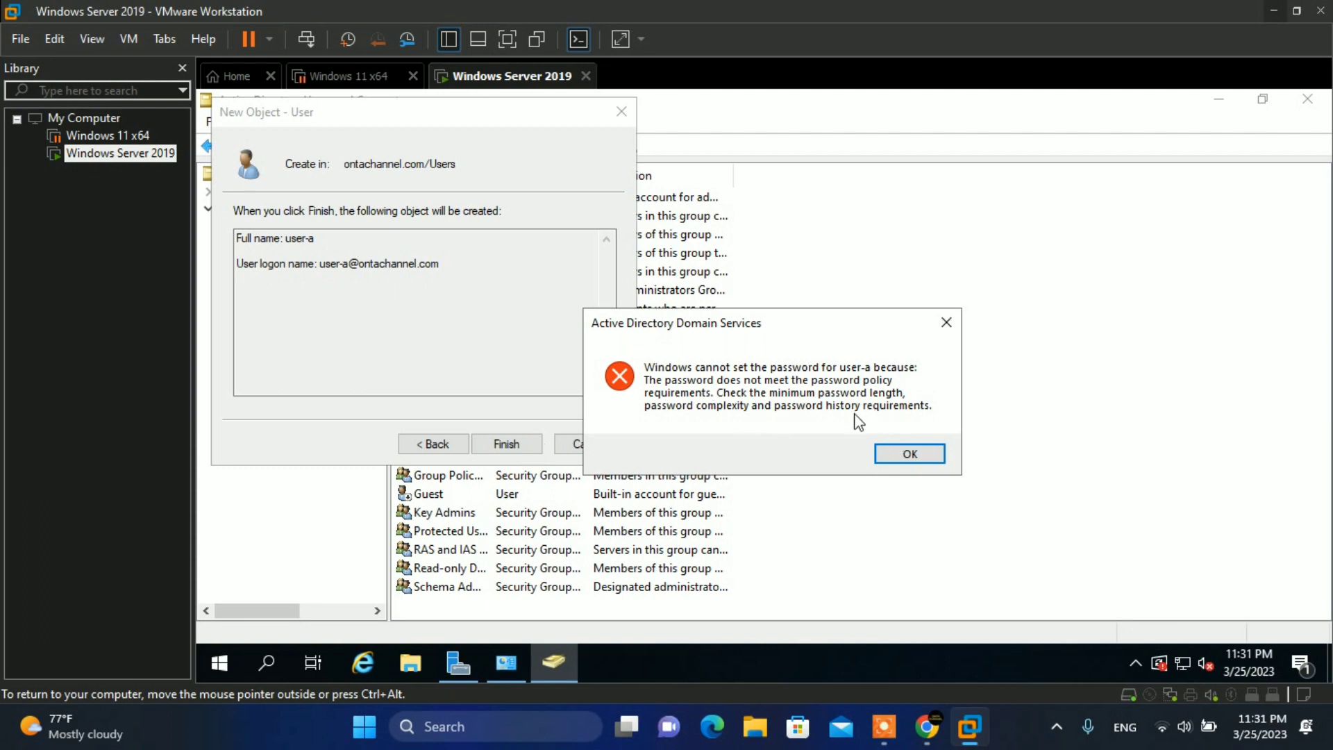
# - Dismiss the password policy error, go back, and re-enter a new password and confirmation
pyautogui.click(908, 454)
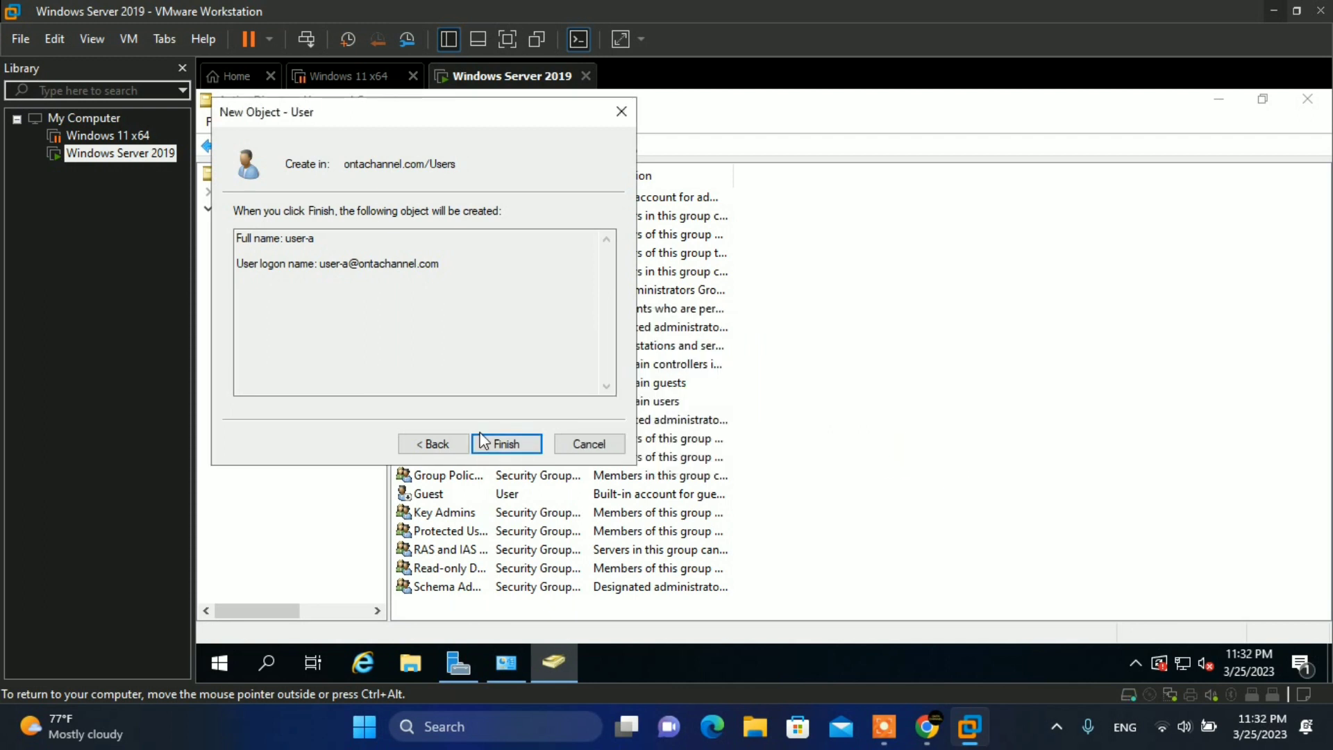
pyautogui.click(447, 444)
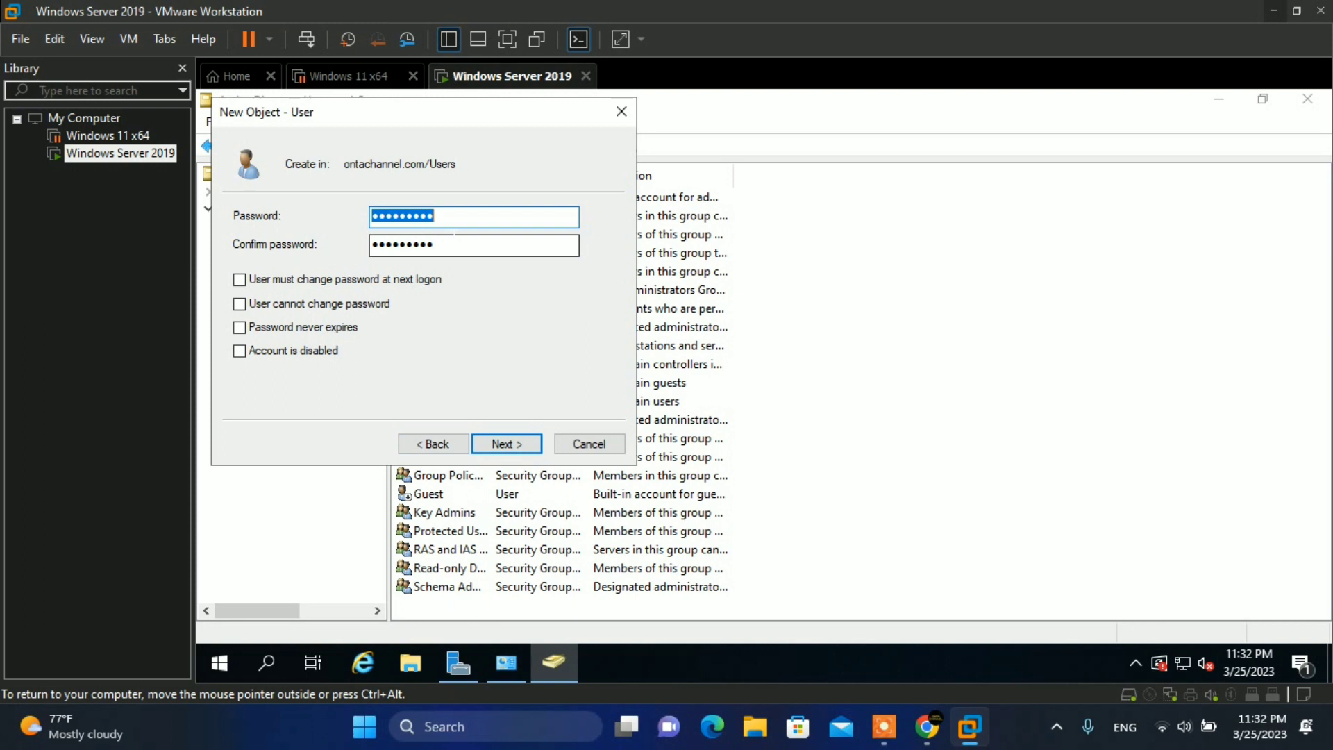
pyautogui.write('********')
pyautogui.press('Tab')
pyautogui.write('*')
pyautogui.press('BackSpace')
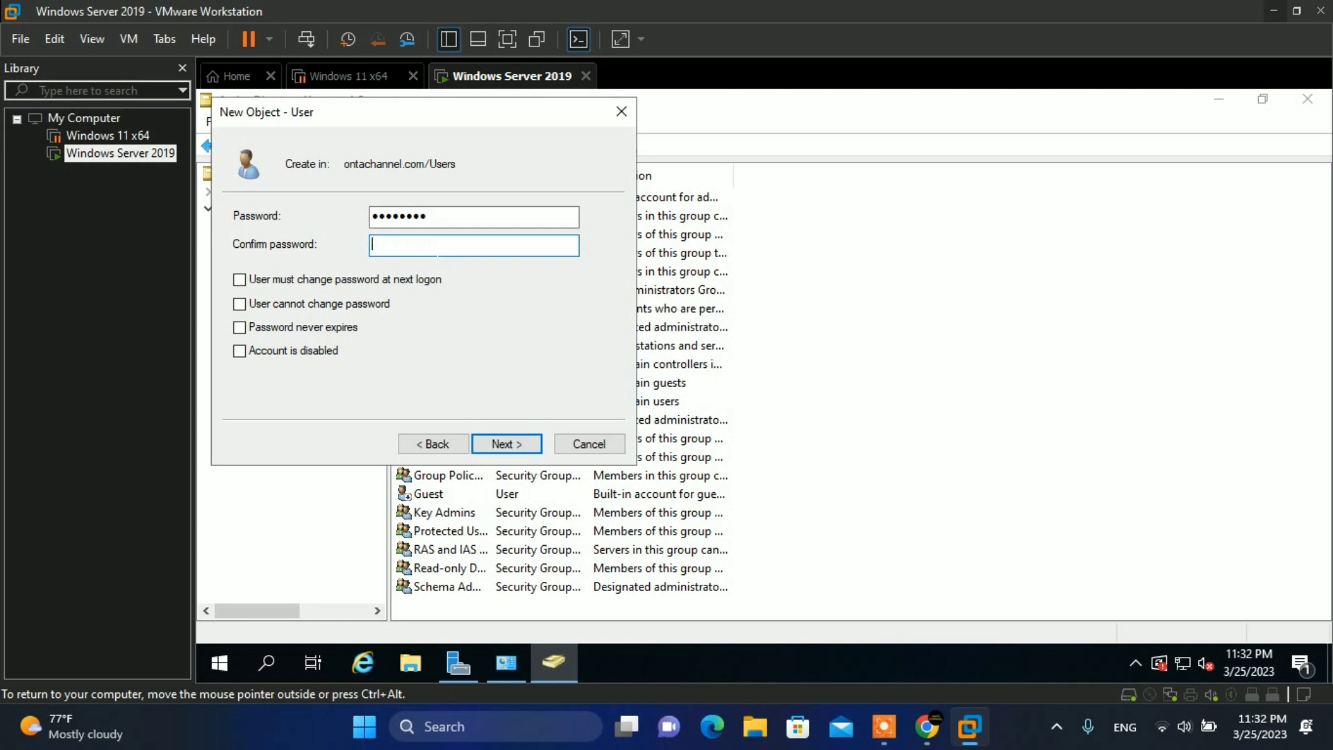
pyautogui.write('********')
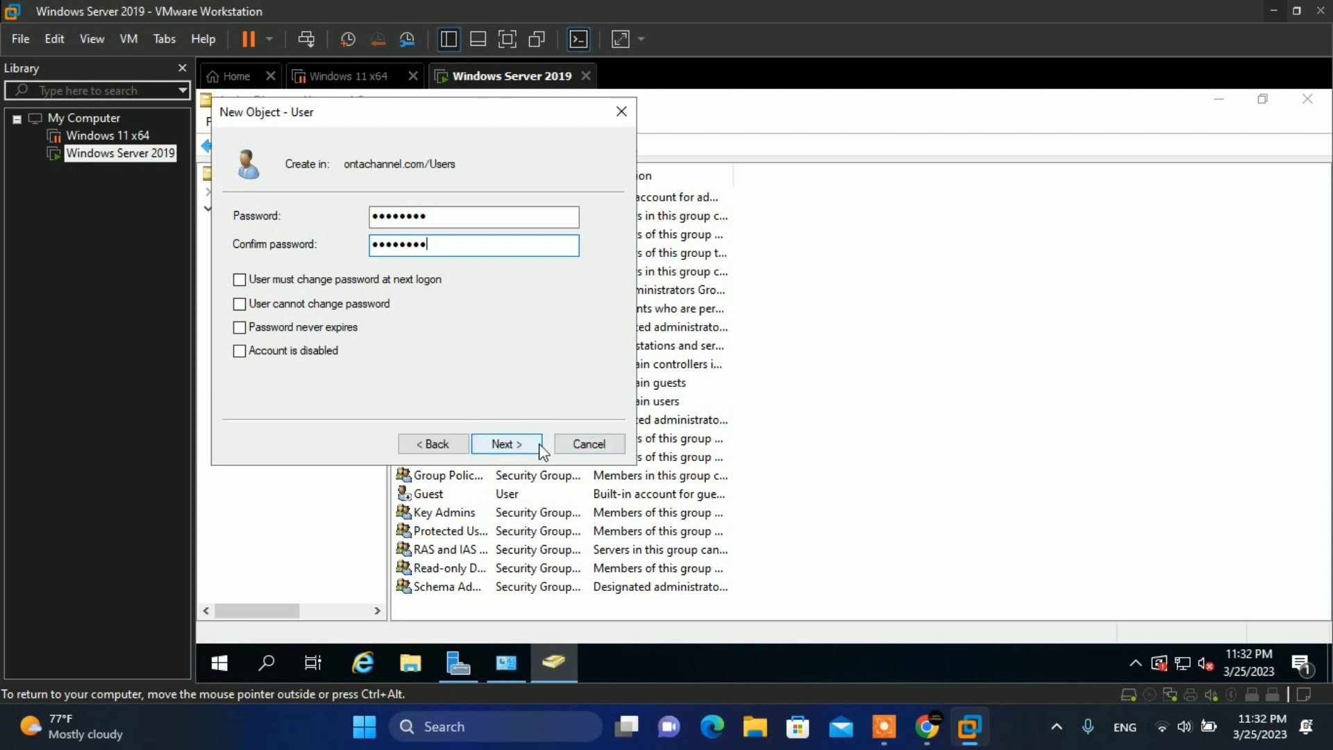
pyautogui.click(541, 448)
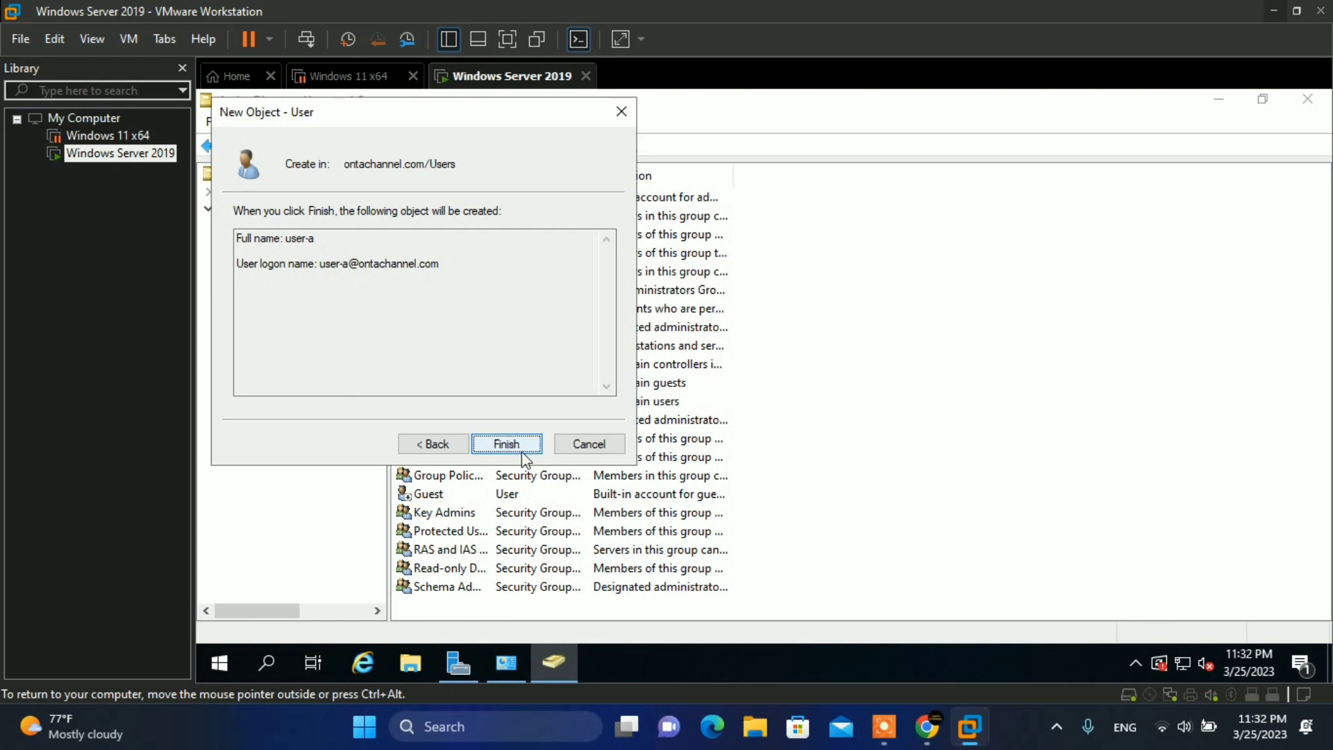
# - Finish the wizard and select the new user-a account in the Users list
pyautogui.click(525, 452)
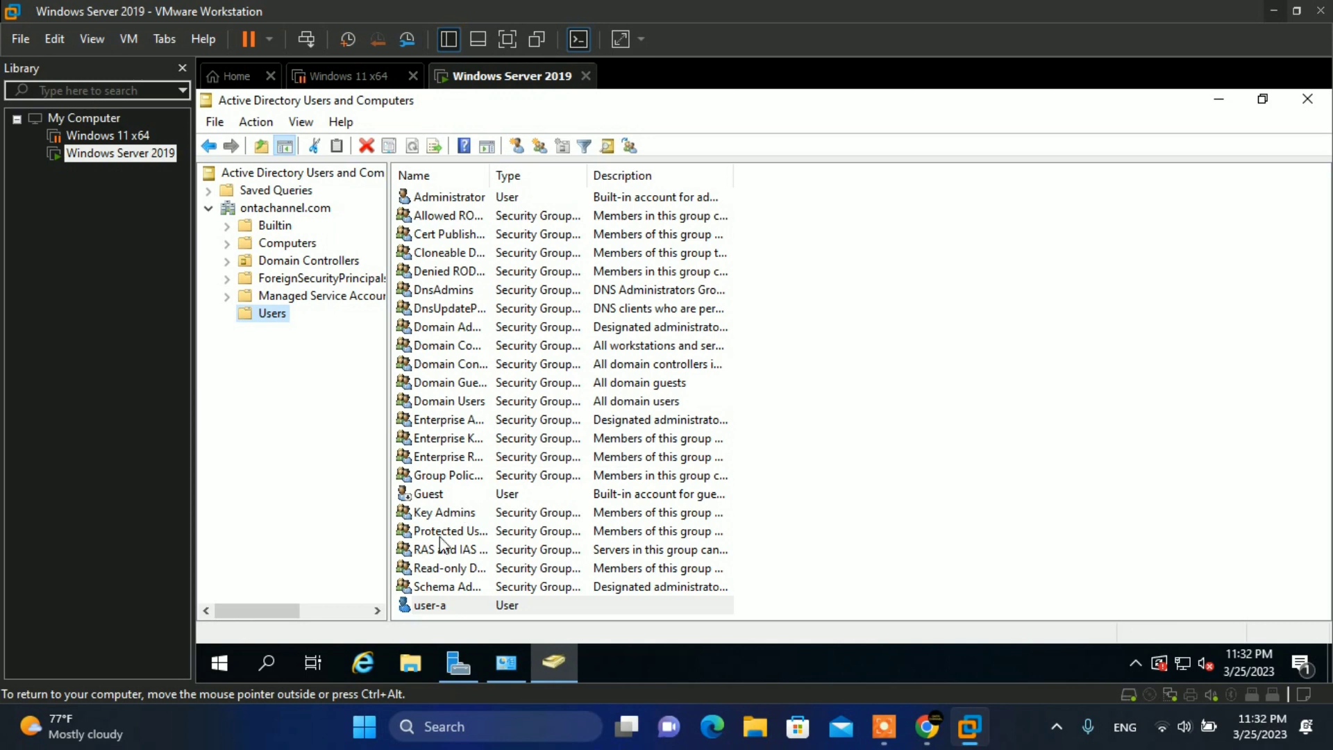
pyautogui.click(445, 609)
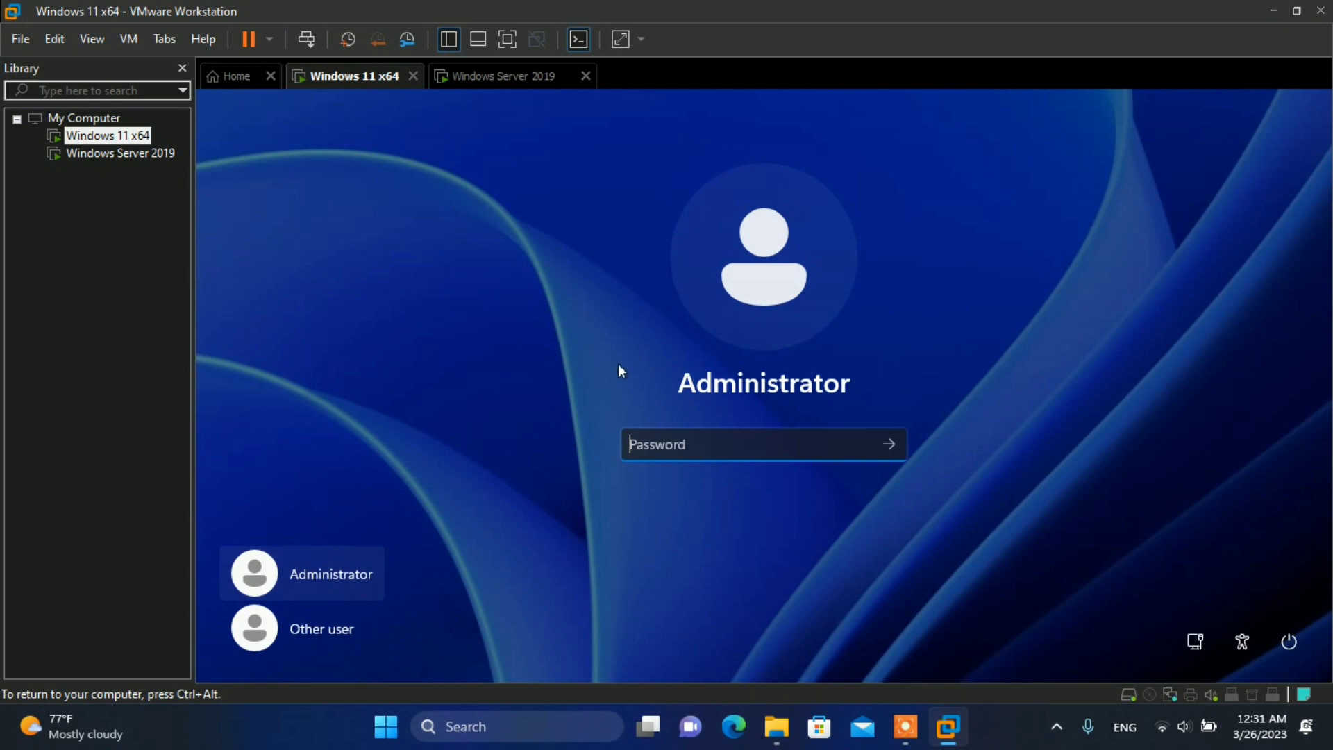
# - Sign in through Other user with user name user-a and the account password
pyautogui.click(327, 639)
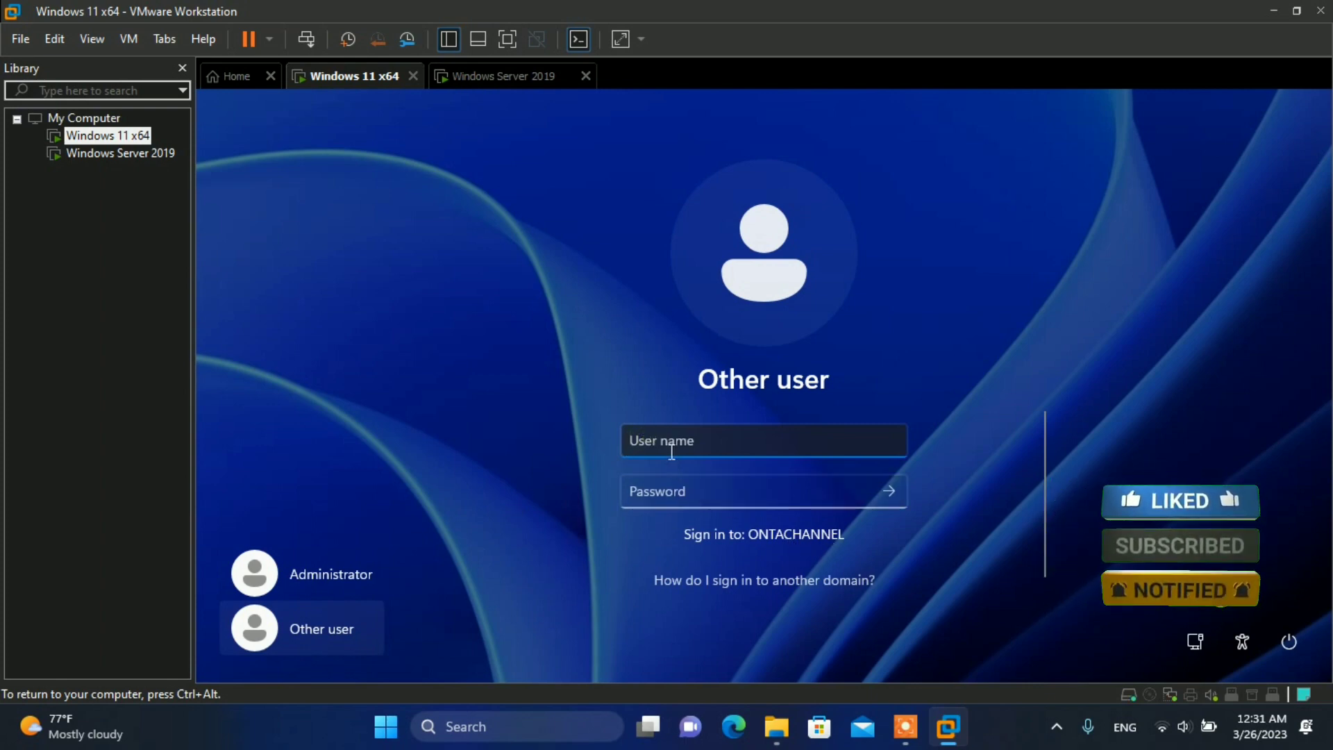
pyautogui.write('us')
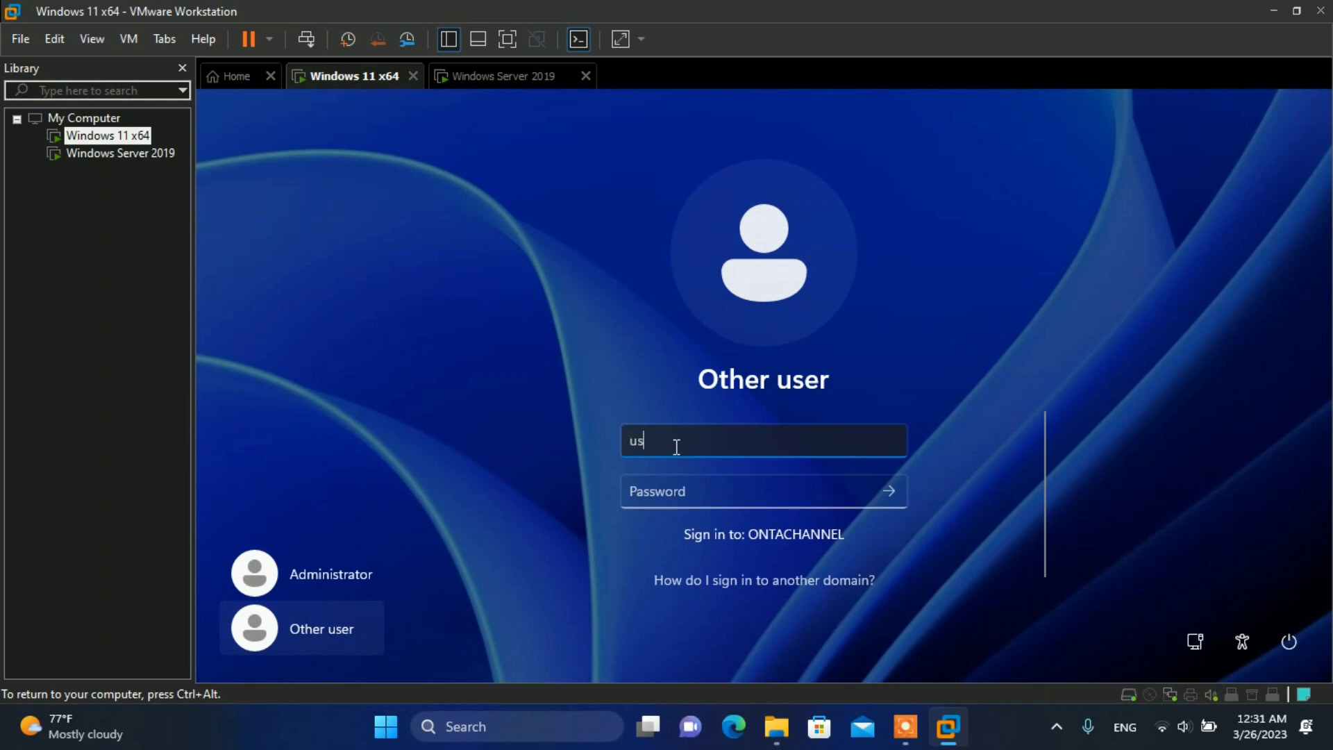
pyautogui.write('er-a')
pyautogui.click(695, 490)
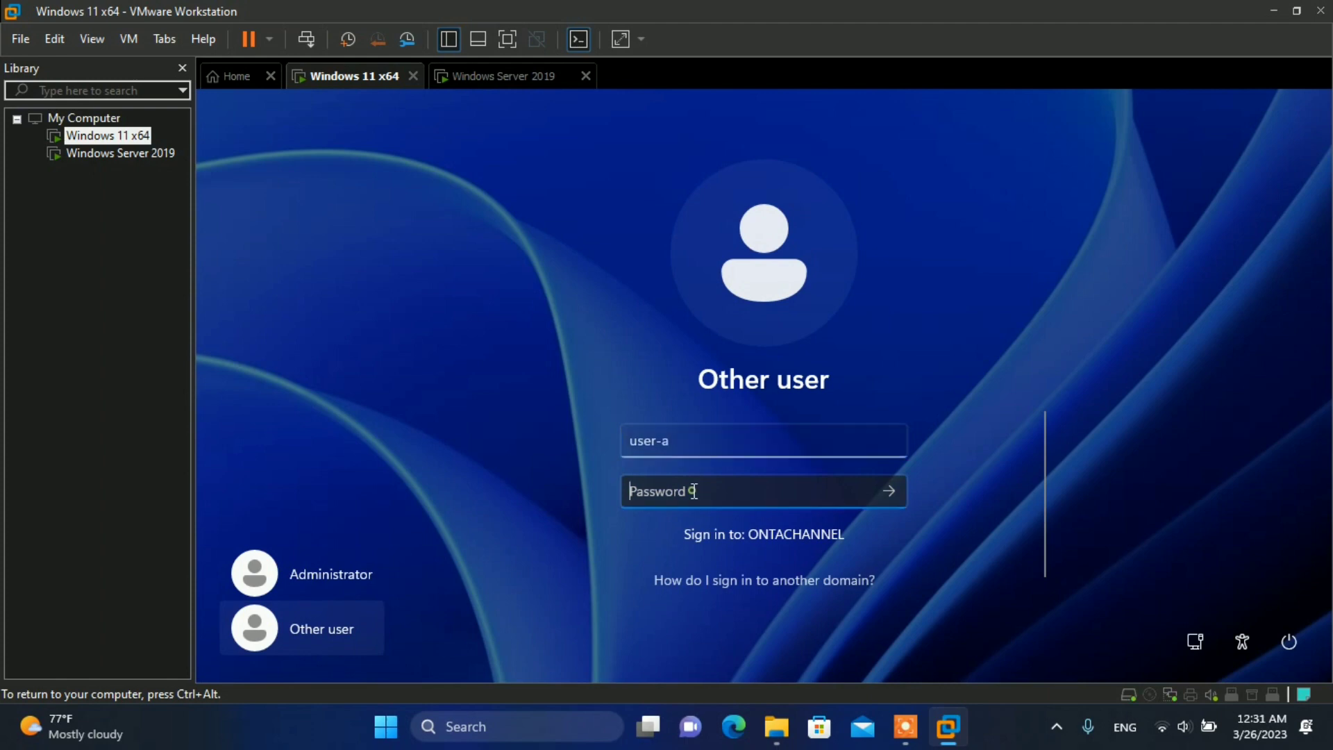
pyautogui.write('********')
pyautogui.press('Return')
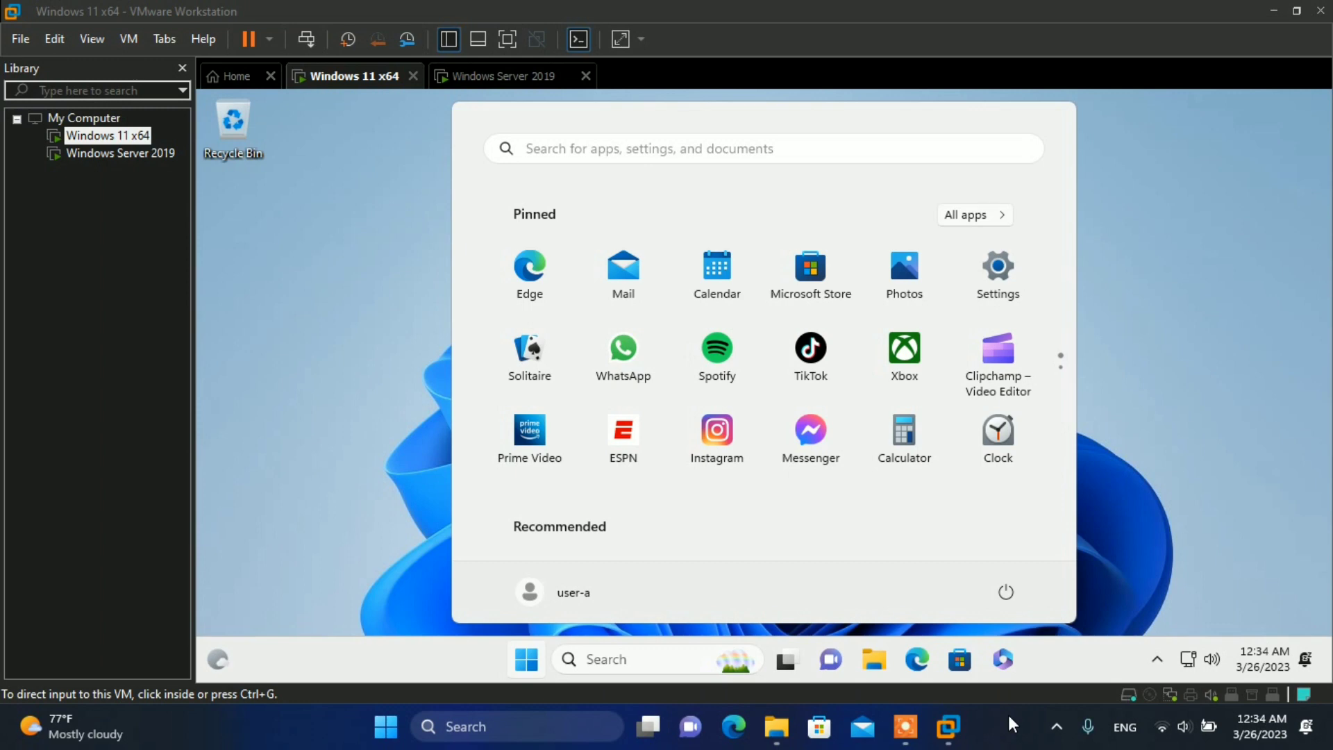
# - Capture VM input once user-a's Windows 11 desktop appears
pyautogui.click(865, 560)
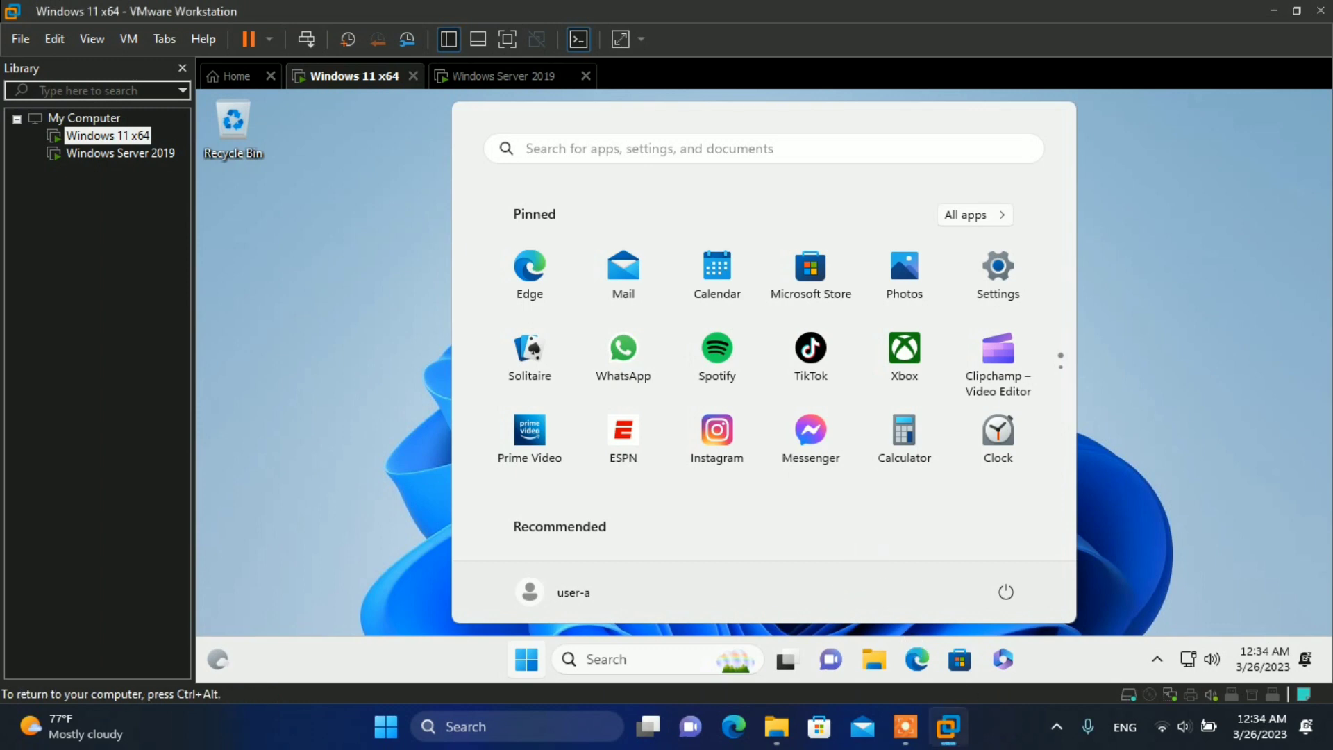